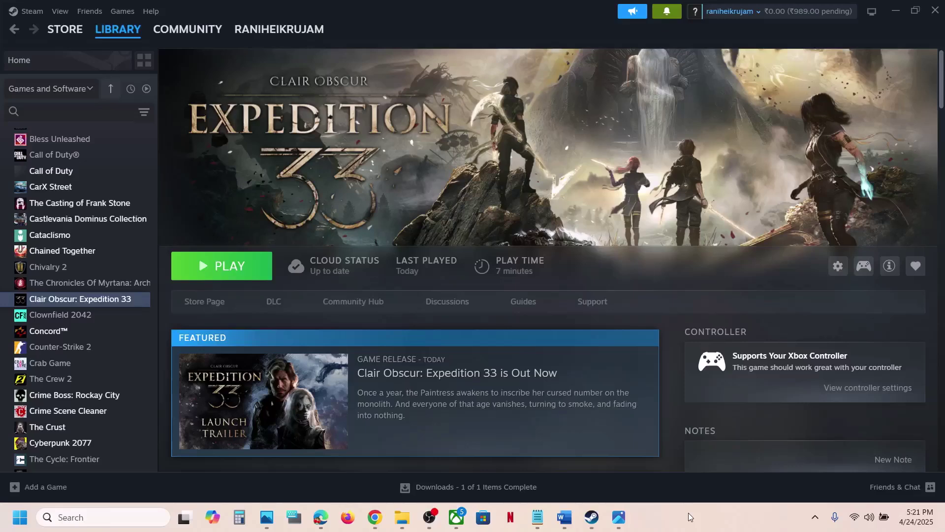
# Zoom and pan the UE-Sandfall 'Fatal error!' crash screenshot in Photos, then return to Steam
pyautogui.moveTo(623, 523)
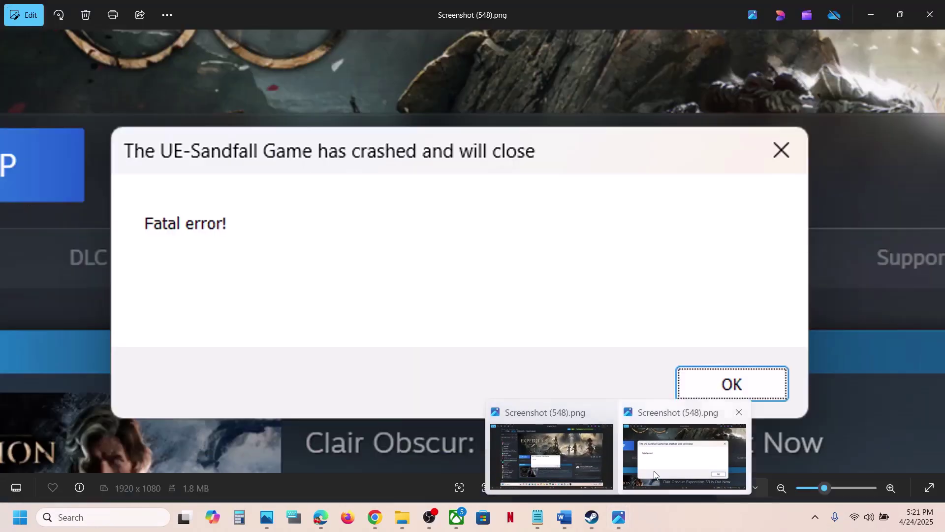
pyautogui.click(684, 455)
pyautogui.scroll(1, 320, 217)
pyautogui.moveTo(351, 185); pyautogui.dragTo(321, 289)
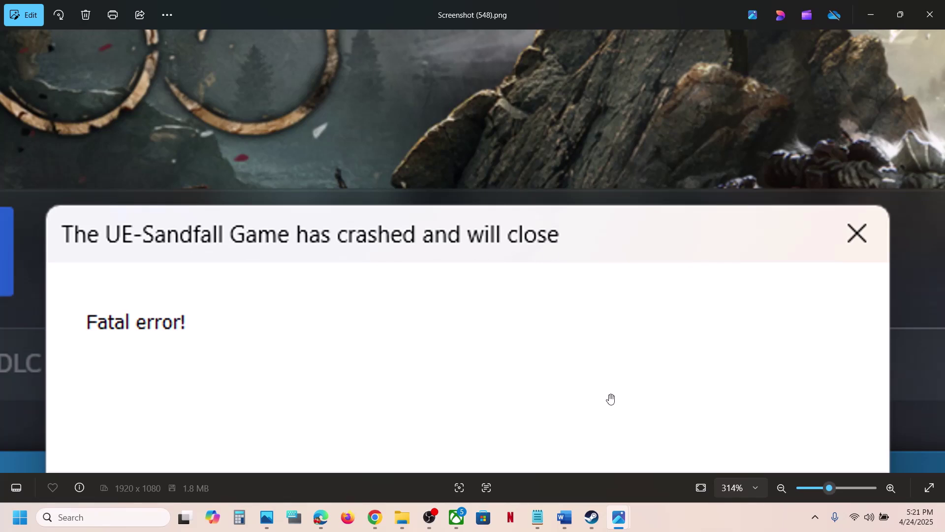
pyautogui.click(592, 517)
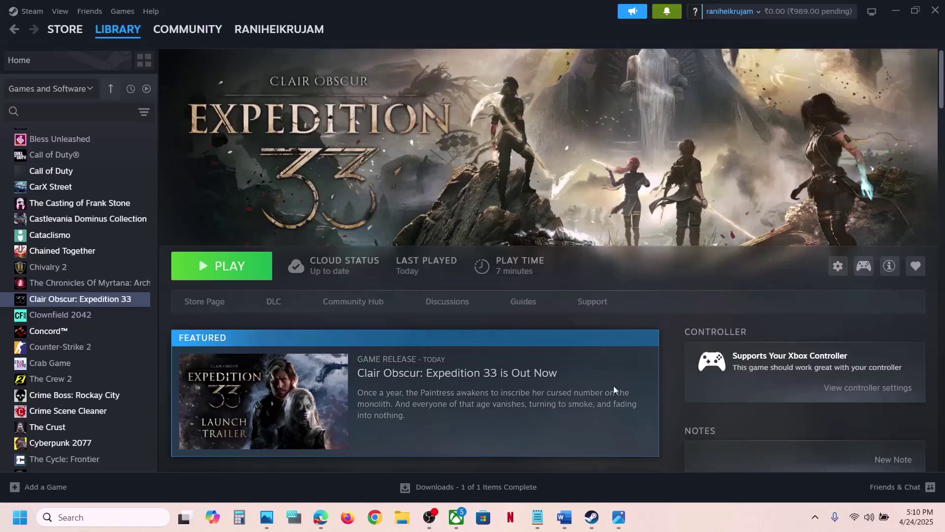
pyautogui.click(564, 517)
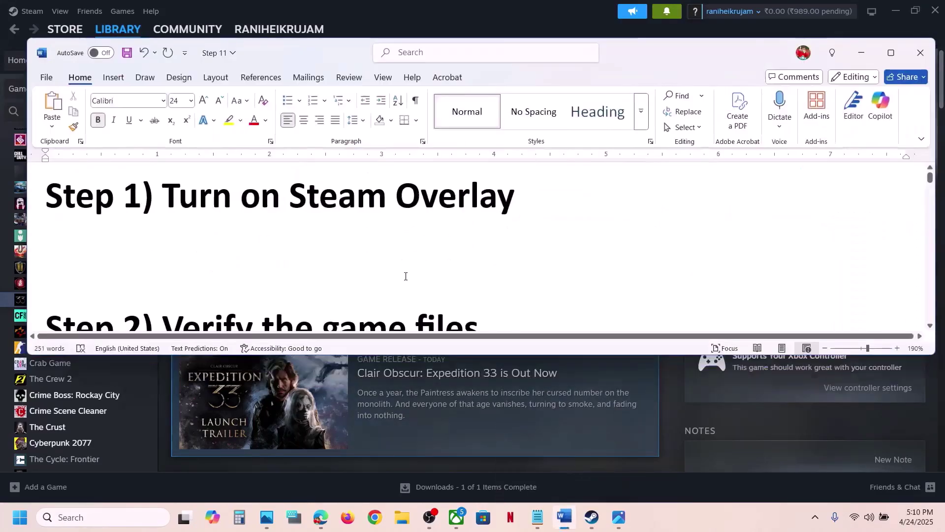
pyautogui.click(565, 19)
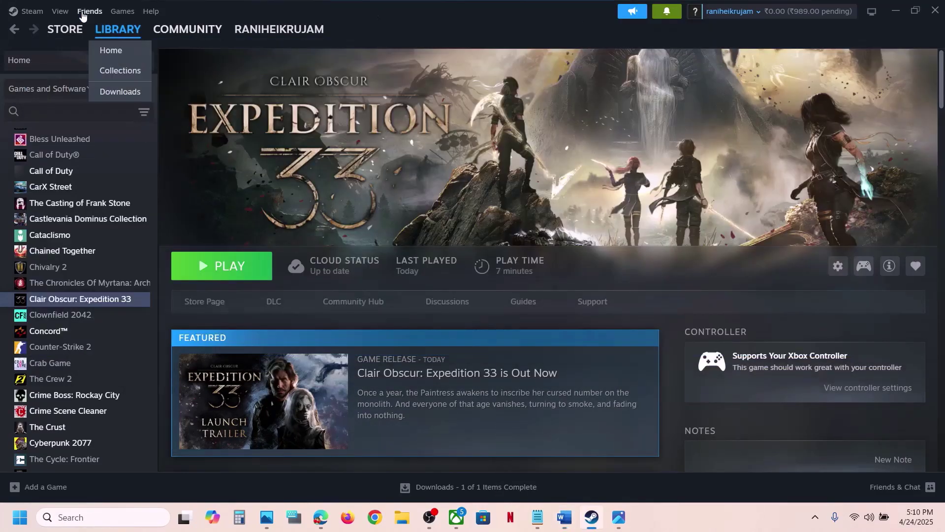
pyautogui.click(33, 13)
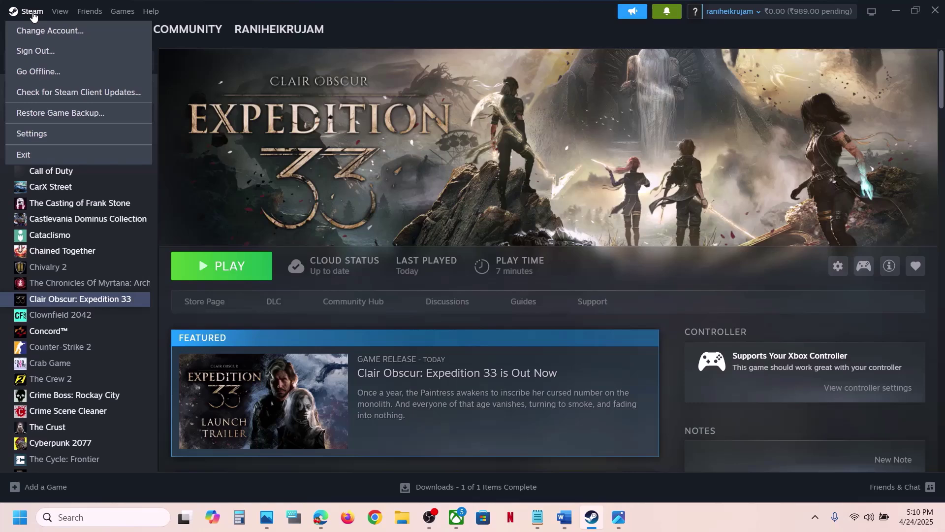
pyautogui.click(36, 137)
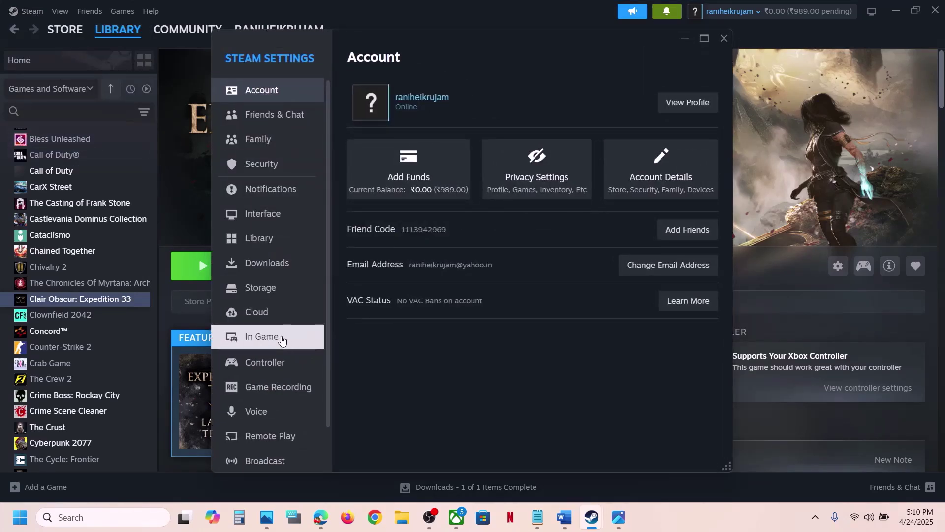
pyautogui.click(282, 340)
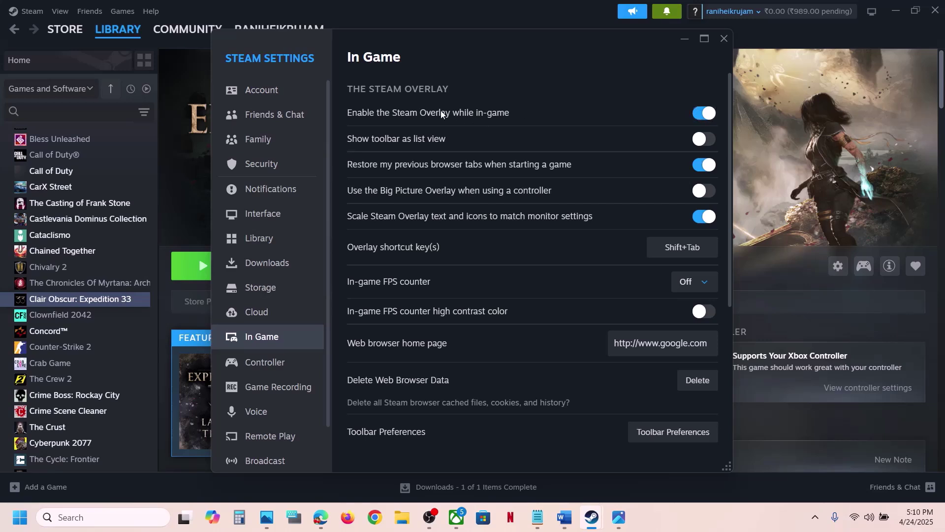
pyautogui.click(696, 116)
pyautogui.click(709, 117)
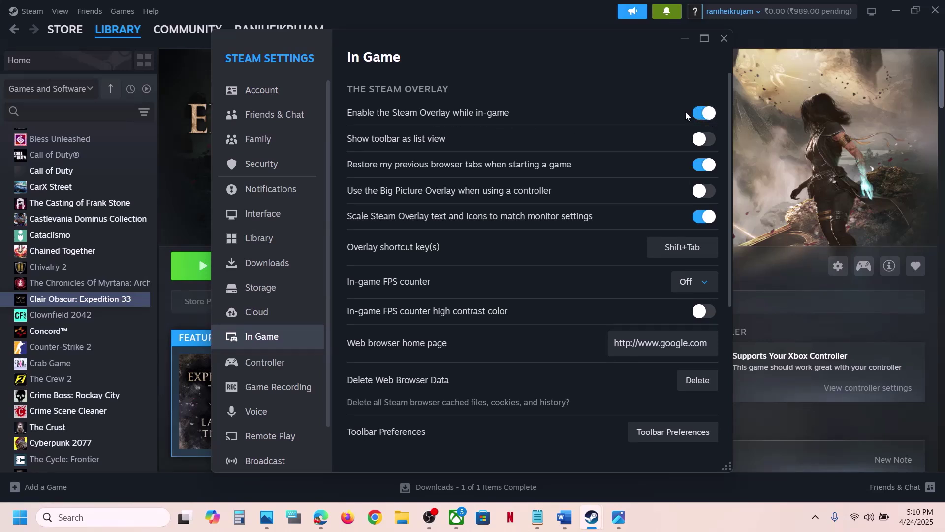
pyautogui.click(726, 38)
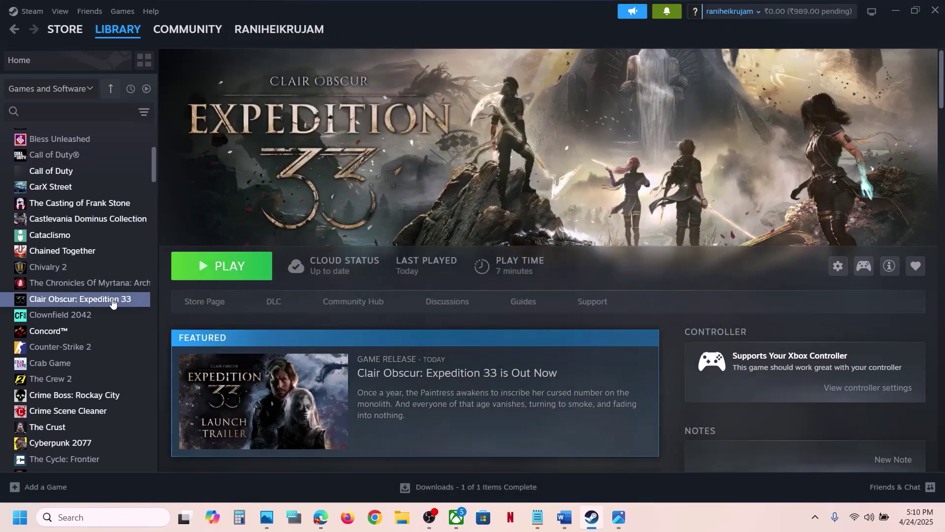
pyautogui.rightClick(112, 302)
pyautogui.click(142, 392)
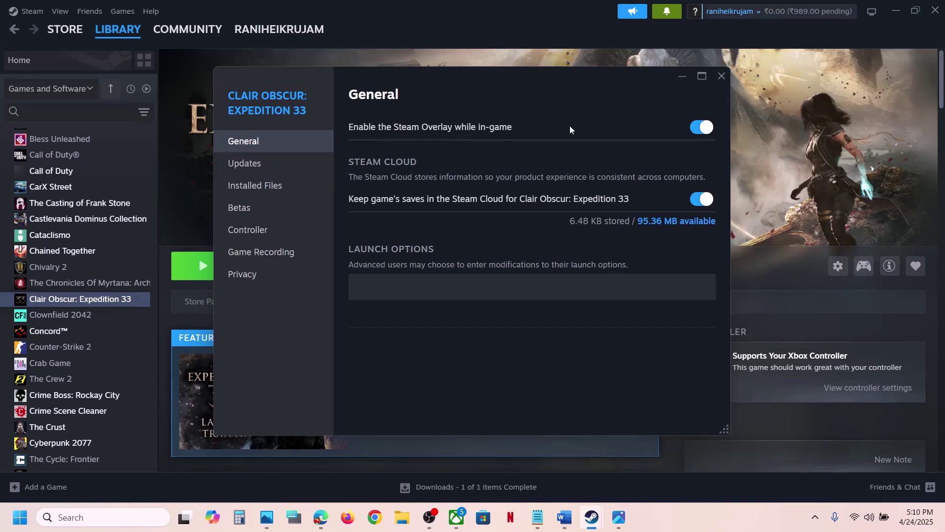
pyautogui.click(697, 127)
pyautogui.click(698, 127)
pyautogui.click(722, 77)
# Scroll the Word guide to Step 2, then view and close Expedition 33's Installed Files properties (42.25 GB)
pyautogui.click(564, 517)
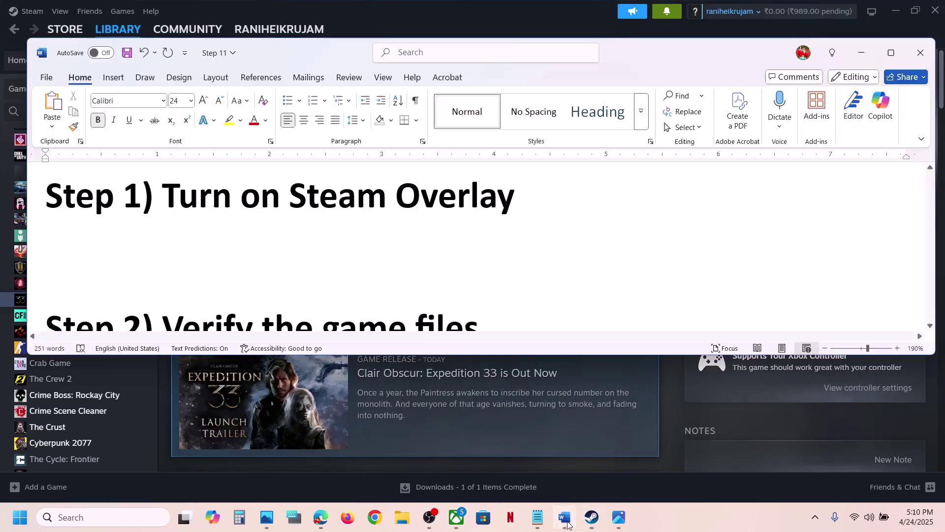
pyautogui.scroll(-2, 364, 283)
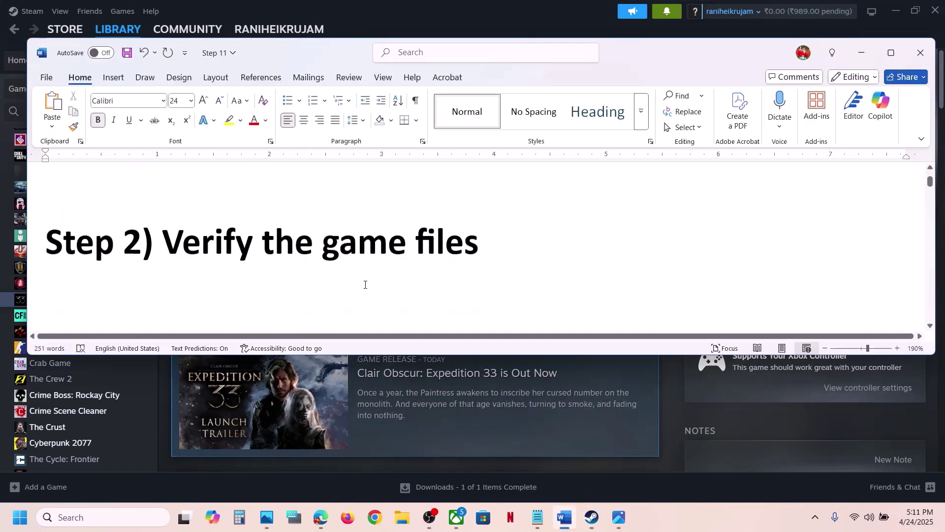
pyautogui.click(468, 27)
pyautogui.rightClick(110, 299)
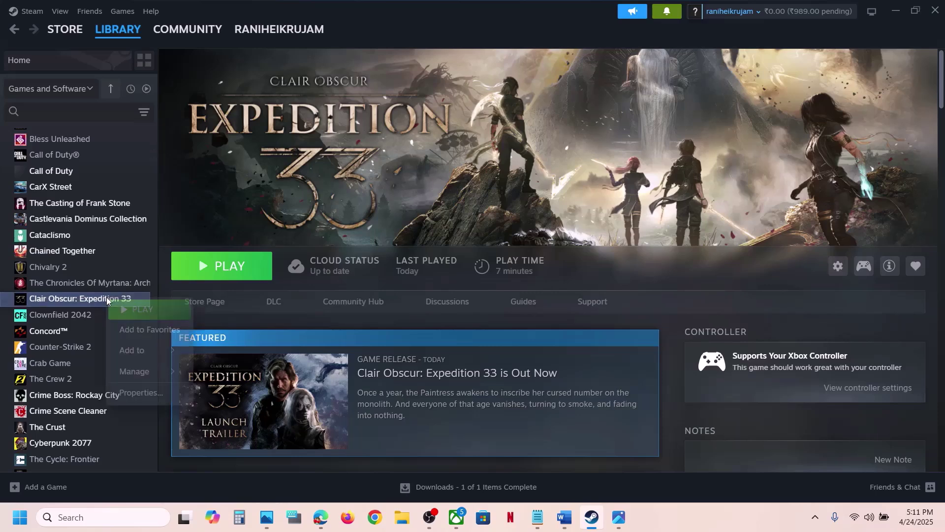
pyautogui.click(141, 393)
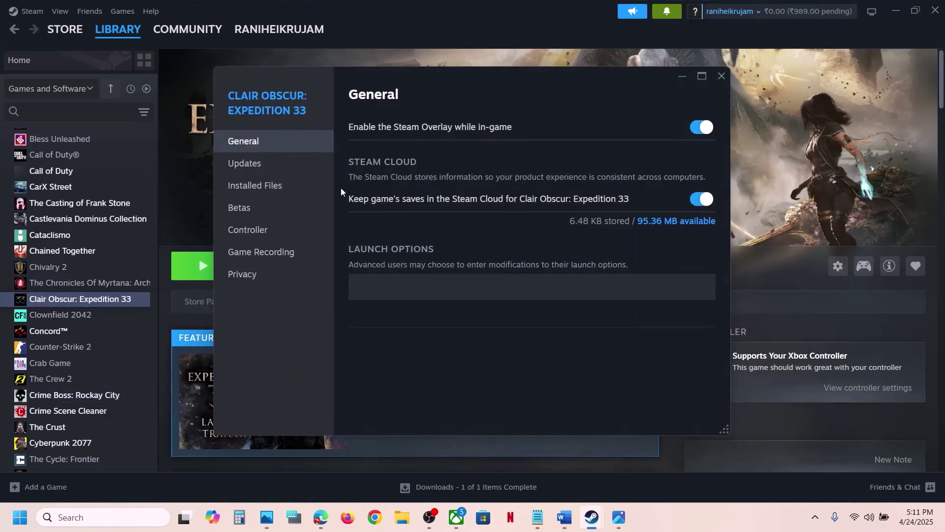
pyautogui.click(274, 186)
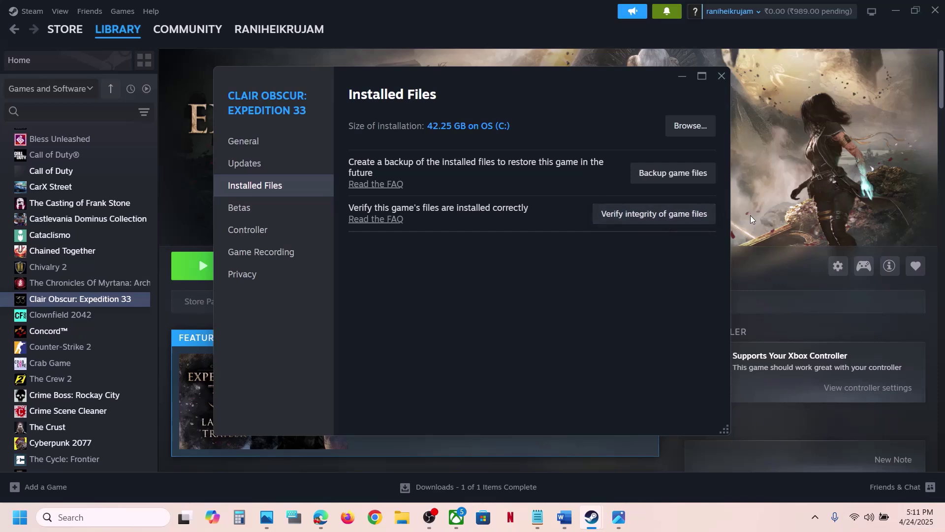
pyautogui.click(746, 204)
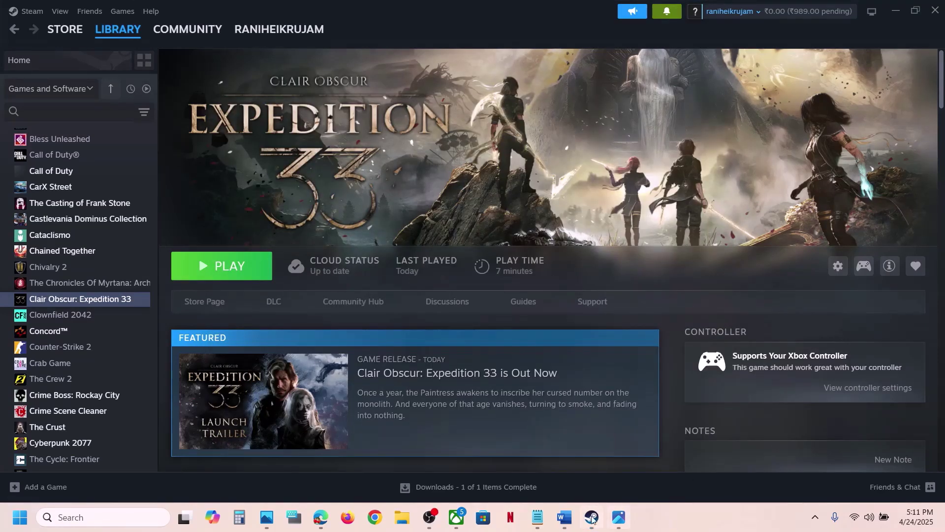
# Read Step 3 in Word about running Steam as an administrator, checking Steam's main menu
pyautogui.click(565, 517)
pyautogui.scroll(-5, 401, 208)
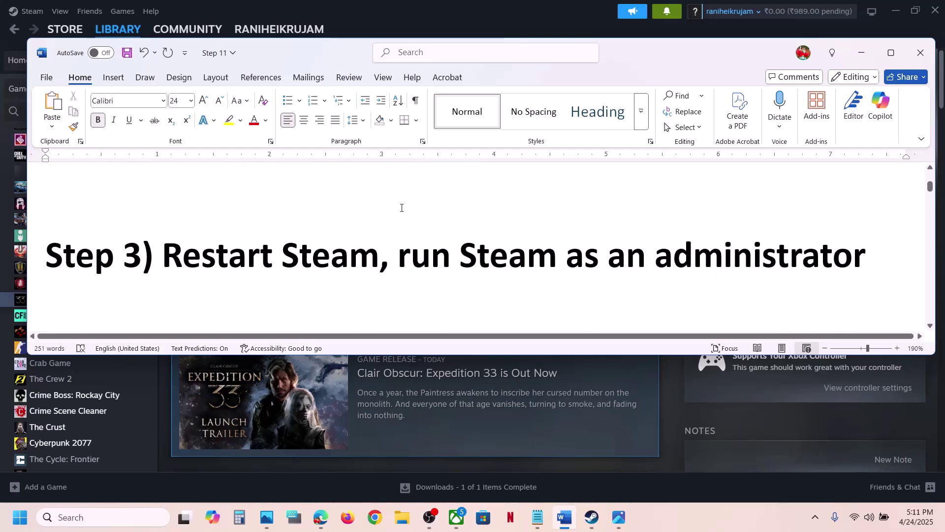
pyautogui.moveTo(163, 256); pyautogui.dragTo(331, 258)
pyautogui.click(438, 13)
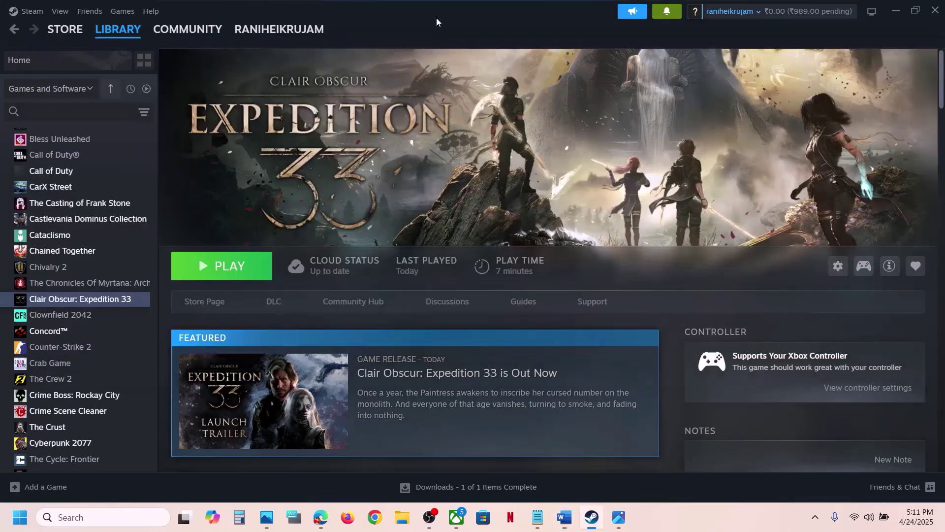
pyautogui.click(29, 11)
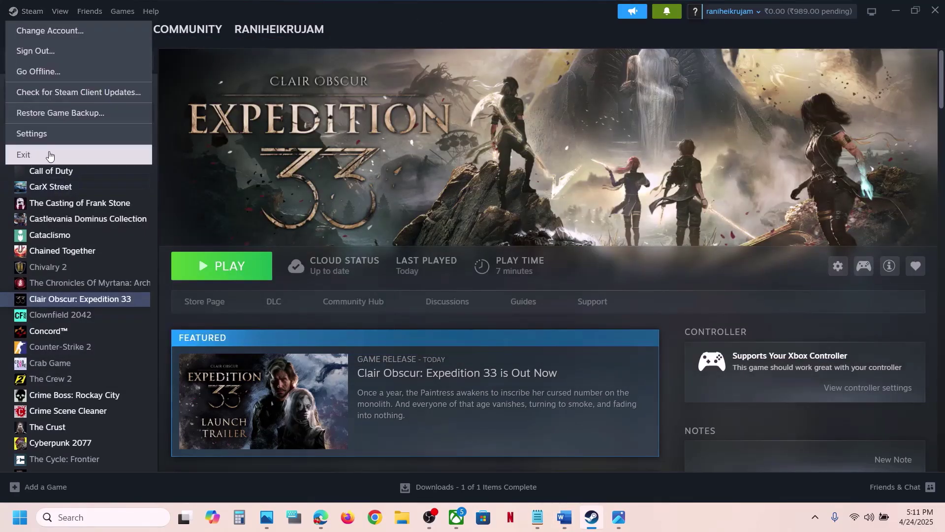
pyautogui.click(471, 35)
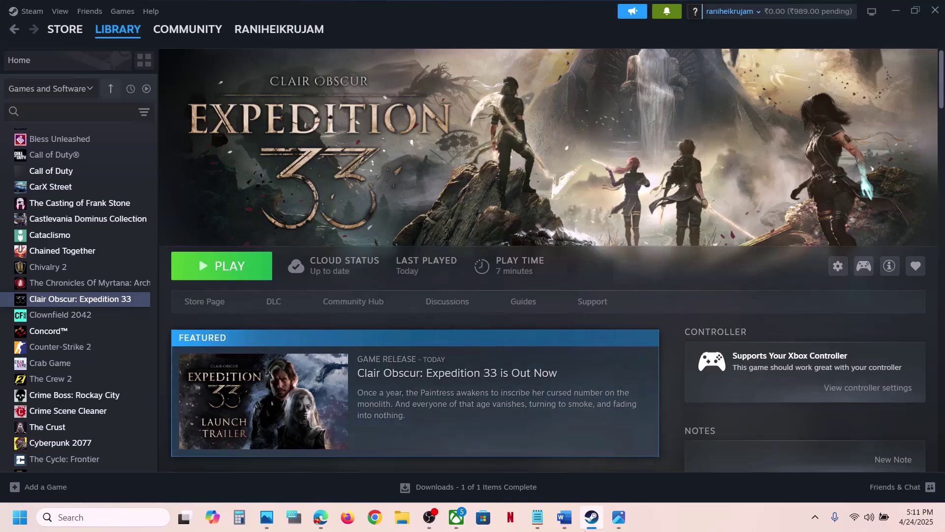
pyautogui.click(565, 517)
pyautogui.moveTo(398, 256); pyautogui.dragTo(865, 258)
pyautogui.click(465, 20)
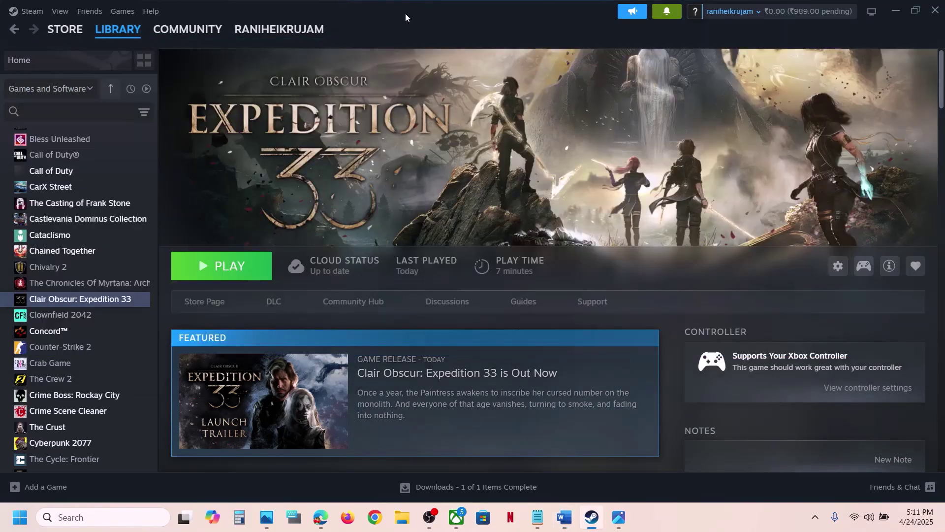
pyautogui.click(32, 11)
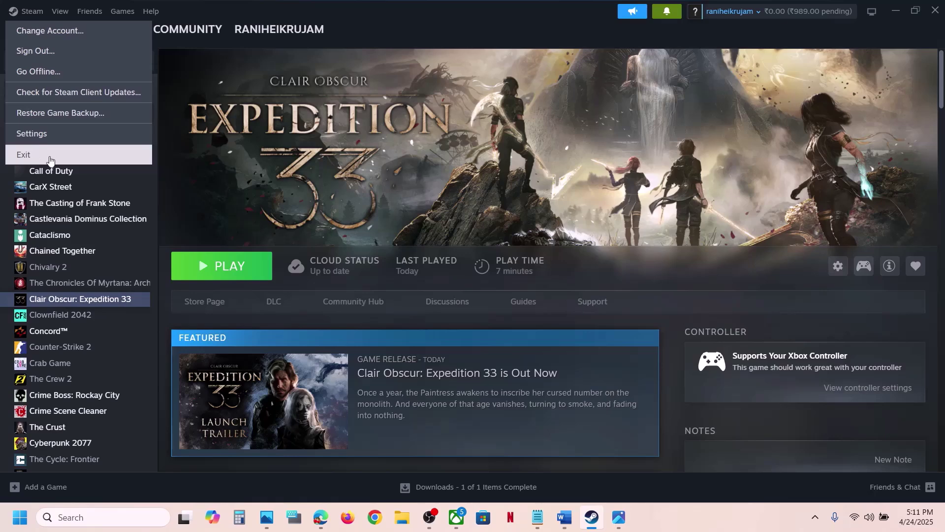
# Relaunch Steam as administrator from Windows Search, then scroll the Word guide to Step 4
pyautogui.click(102, 518)
pyautogui.write('steam')
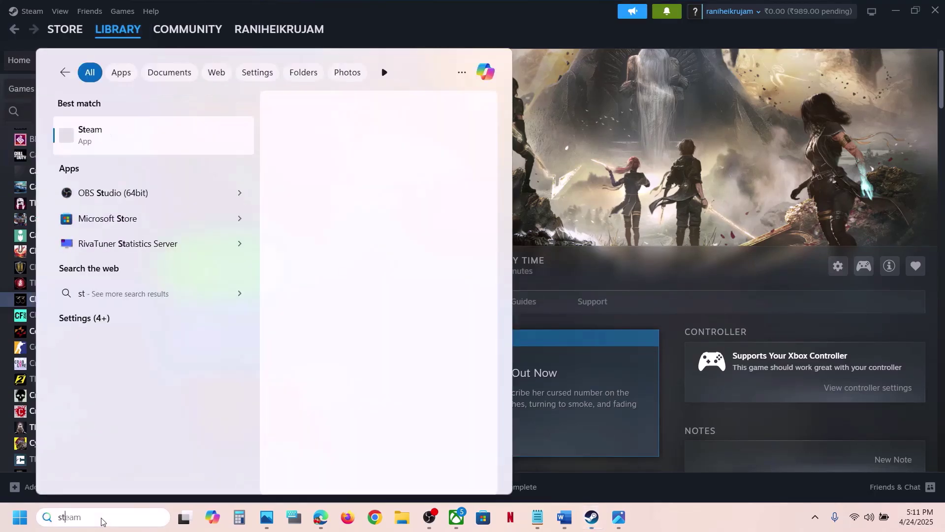
pyautogui.rightClick(126, 129)
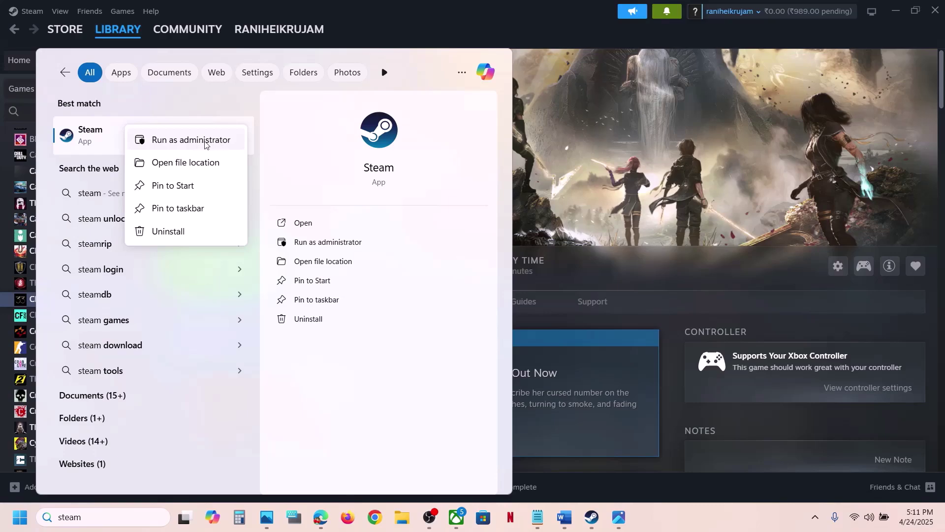
pyautogui.click(628, 167)
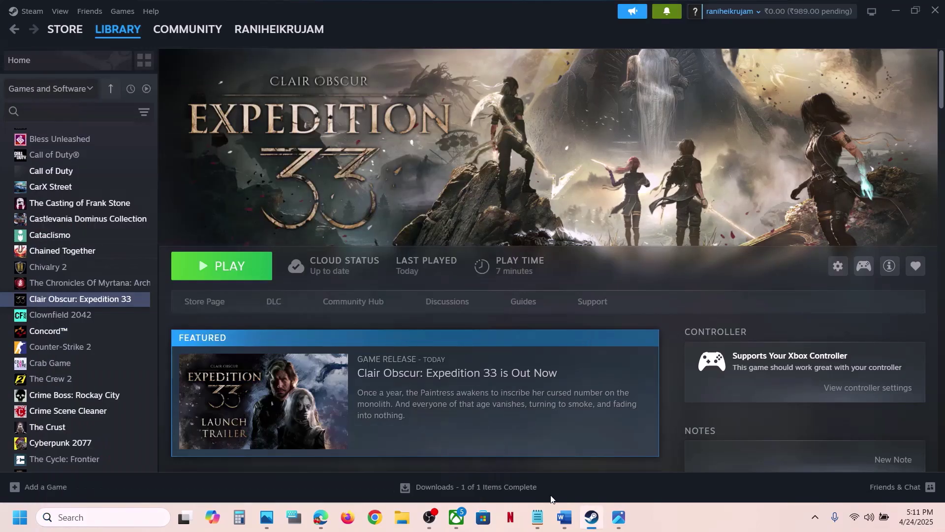
pyautogui.click(563, 517)
pyautogui.scroll(-3, 397, 226)
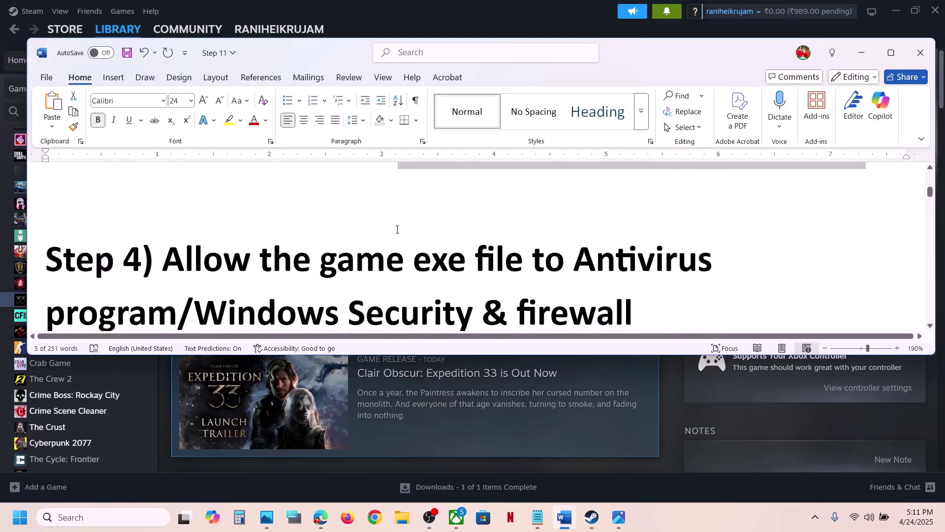
# Maximize Word and highlight Step 4's instruction about allowing the game exe through Windows Security
pyautogui.click(892, 52)
pyautogui.scroll(2, 430, 306)
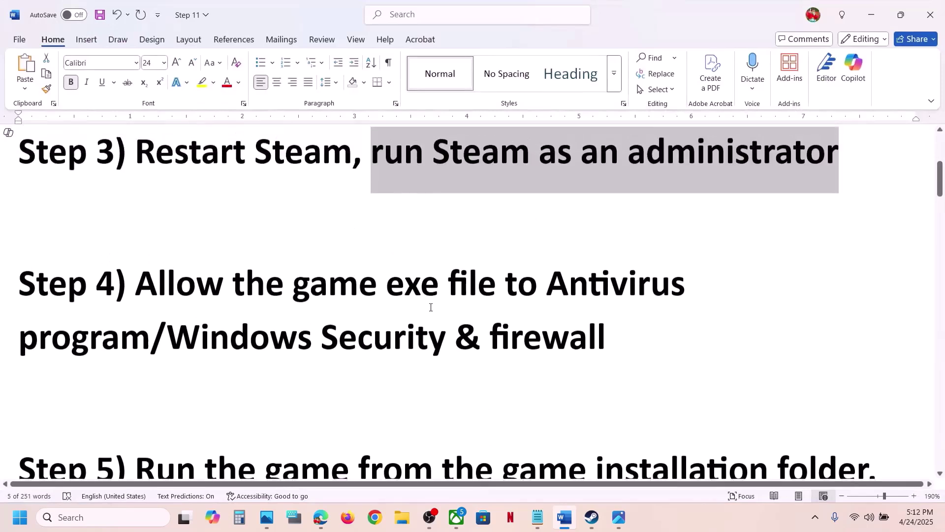
pyautogui.moveTo(159, 325); pyautogui.dragTo(113, 378)
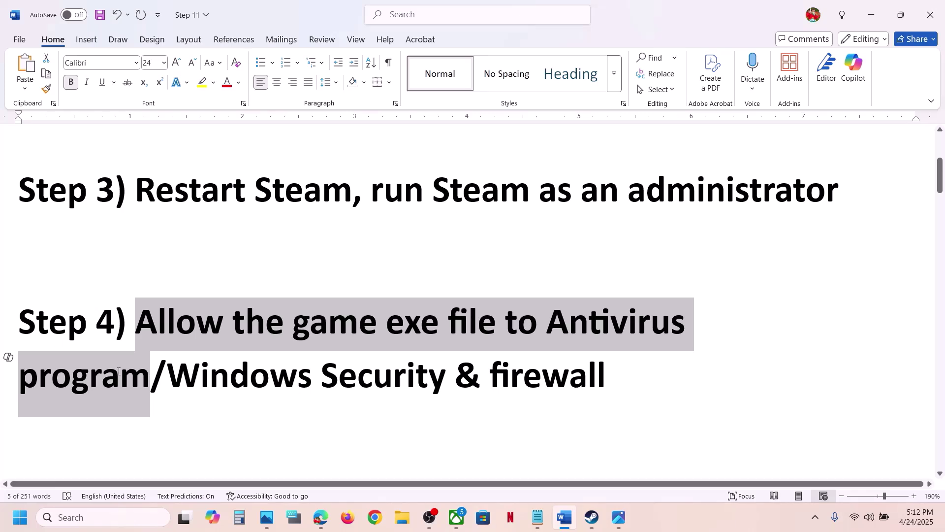
pyautogui.moveTo(118, 372); pyautogui.dragTo(524, 379)
pyautogui.press('super+i')
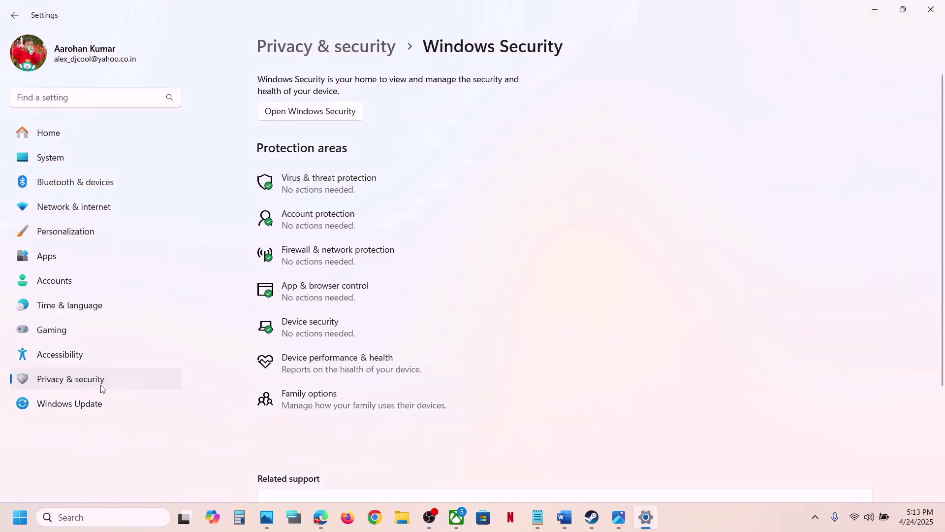
# Go through Windows Security's Virus & threat protection to the Ransomware protection page, opening Controlled folder access allowed apps
pyautogui.click(101, 389)
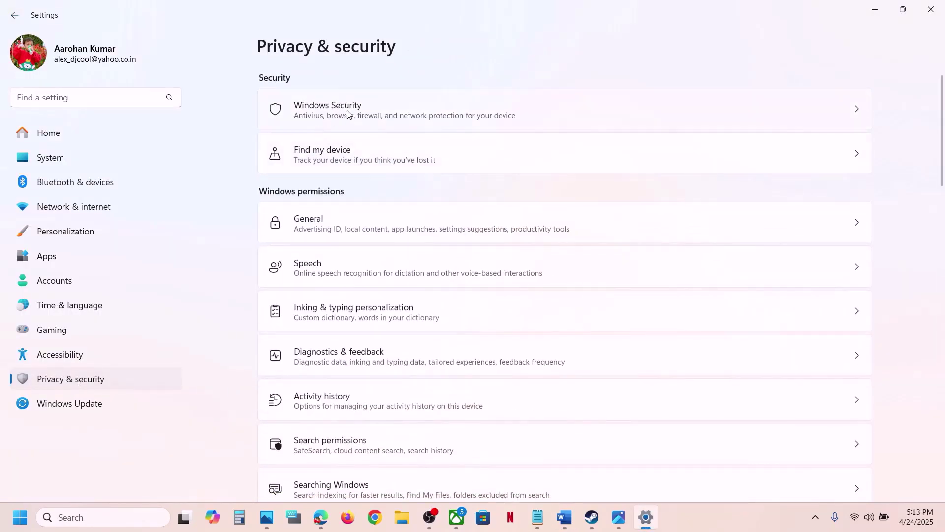
pyautogui.click(345, 116)
pyautogui.scroll(-1, 386, 221)
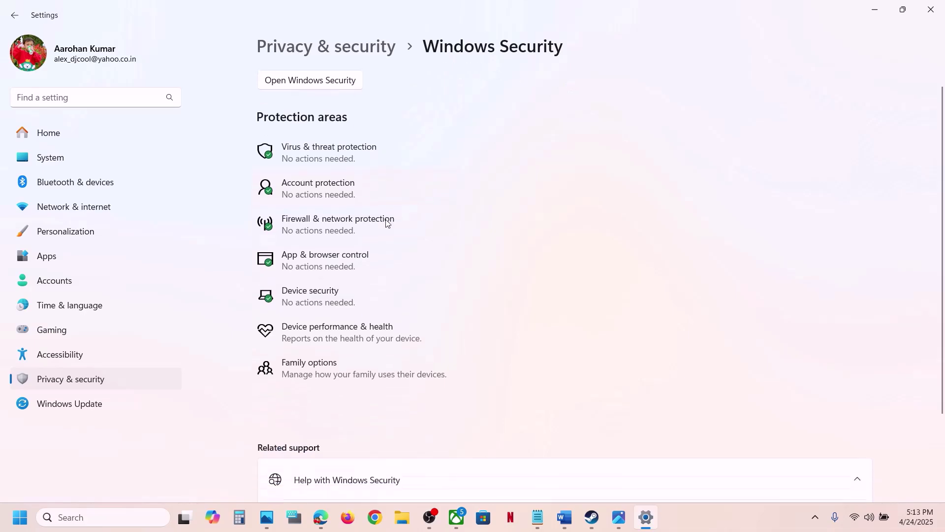
pyautogui.click(342, 154)
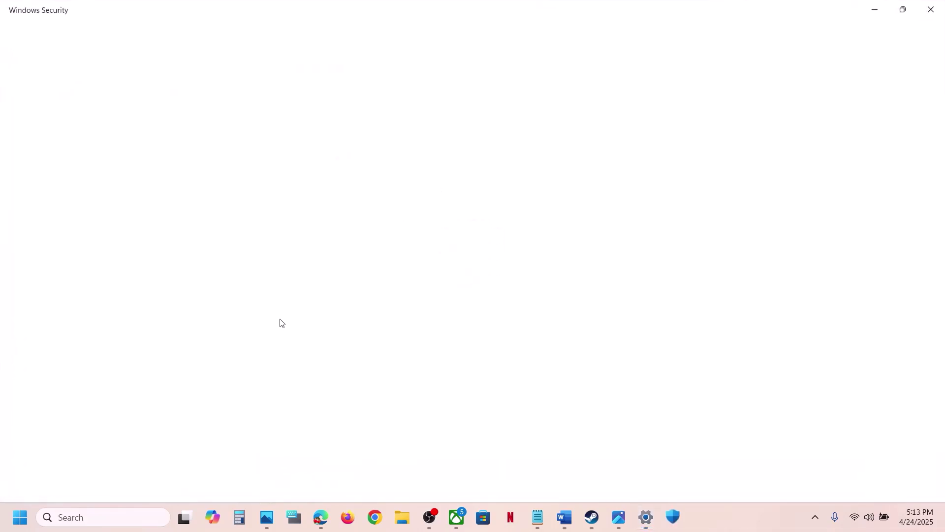
pyautogui.scroll(-3, 280, 323)
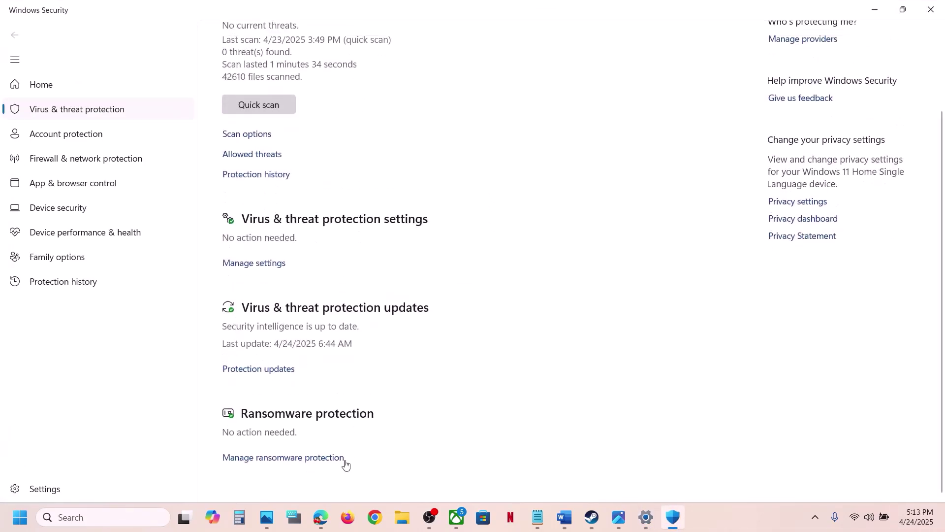
pyautogui.click(304, 458)
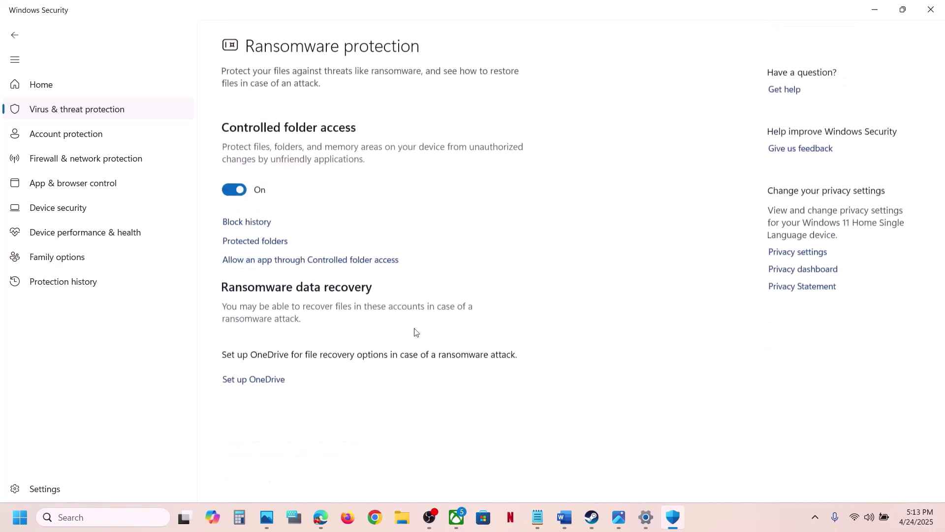
pyautogui.click(322, 259)
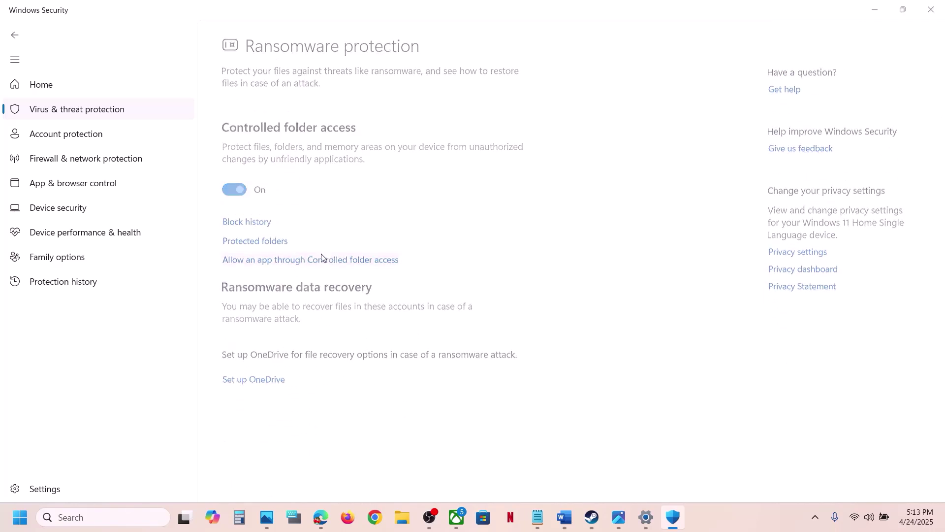
# Approve the admin prompt and add Expedition33_Steam from the Expedition 33 folder as an allowed app
pyautogui.click(413, 357)
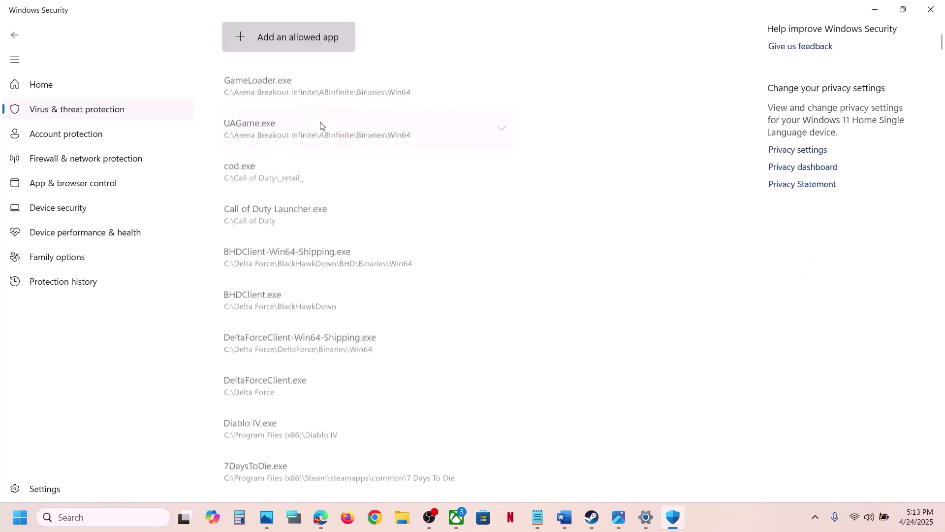
pyautogui.click(304, 48)
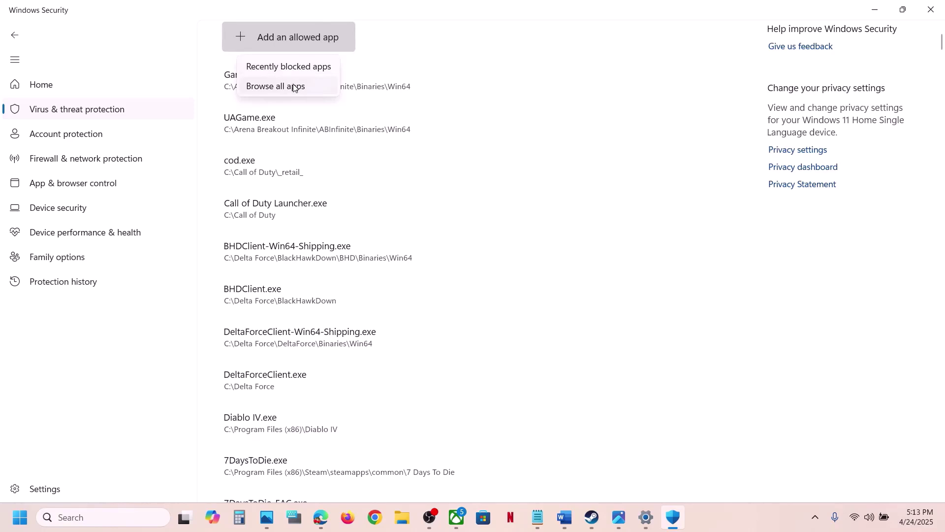
pyautogui.click(296, 87)
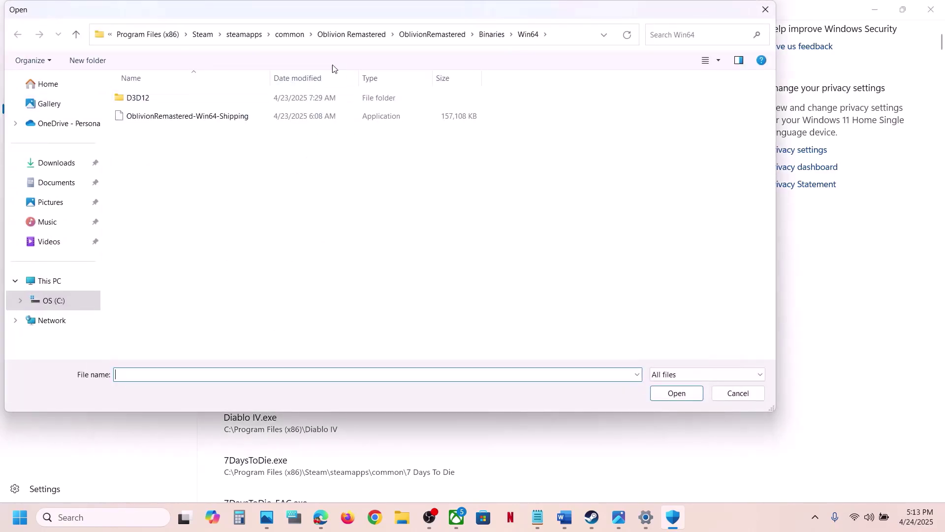
pyautogui.click(290, 35)
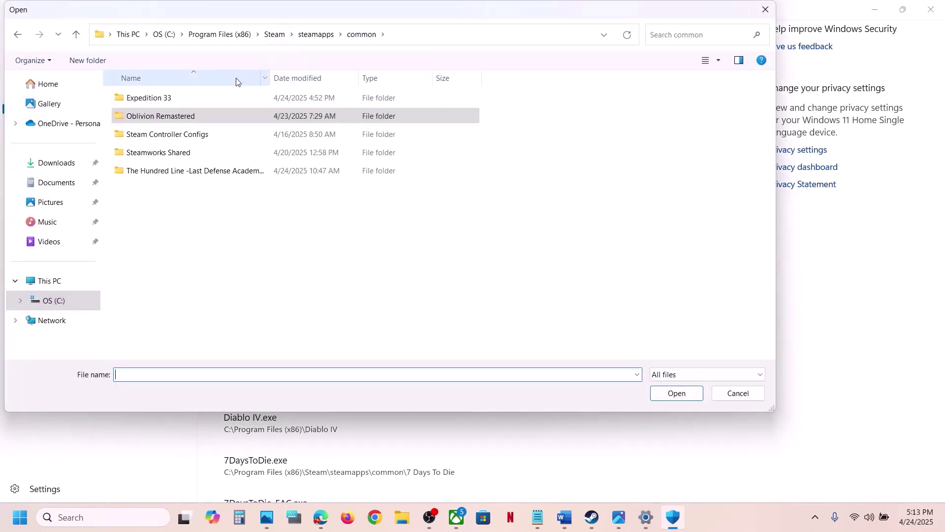
pyautogui.click(192, 98)
pyautogui.doubleClick(206, 101)
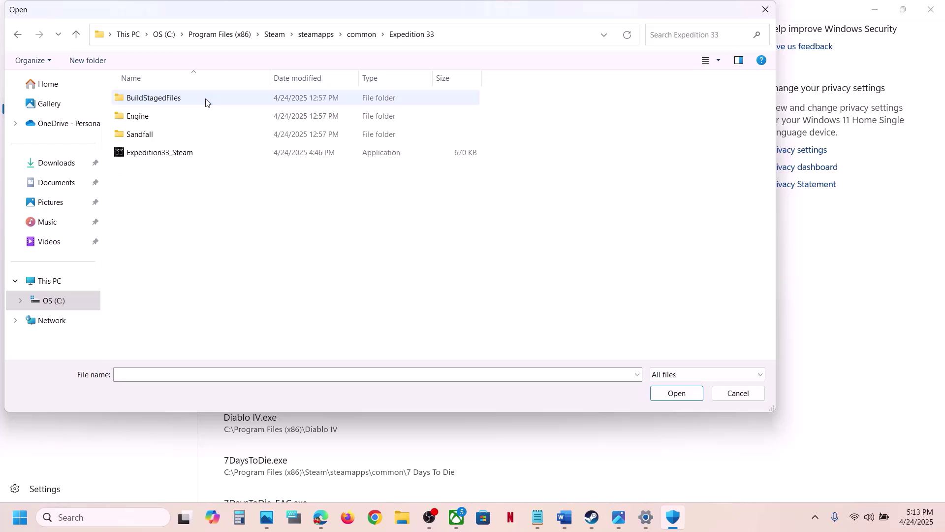
pyautogui.click(462, 40)
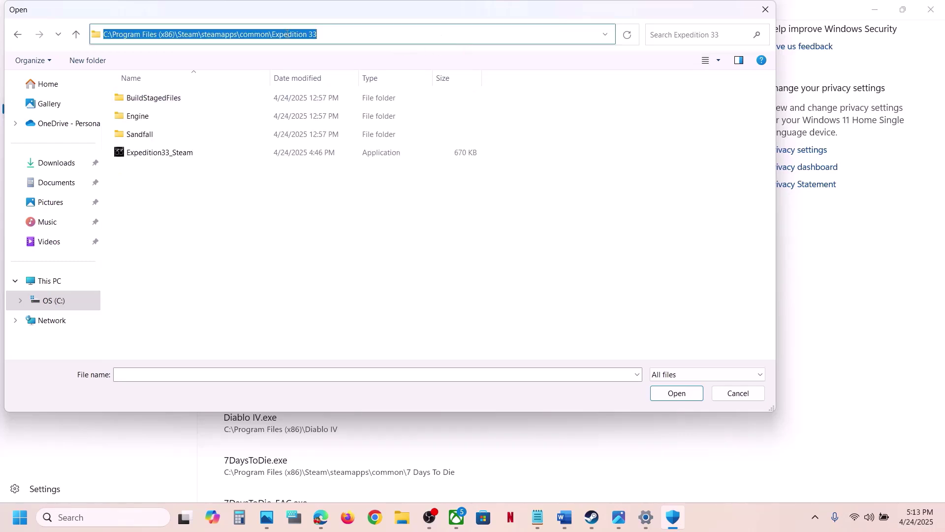
pyautogui.click(188, 156)
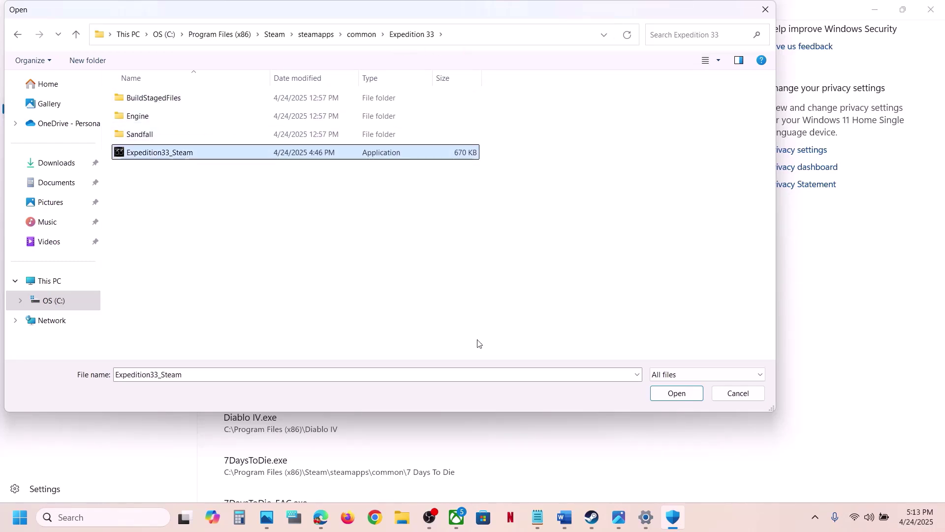
pyautogui.click(673, 394)
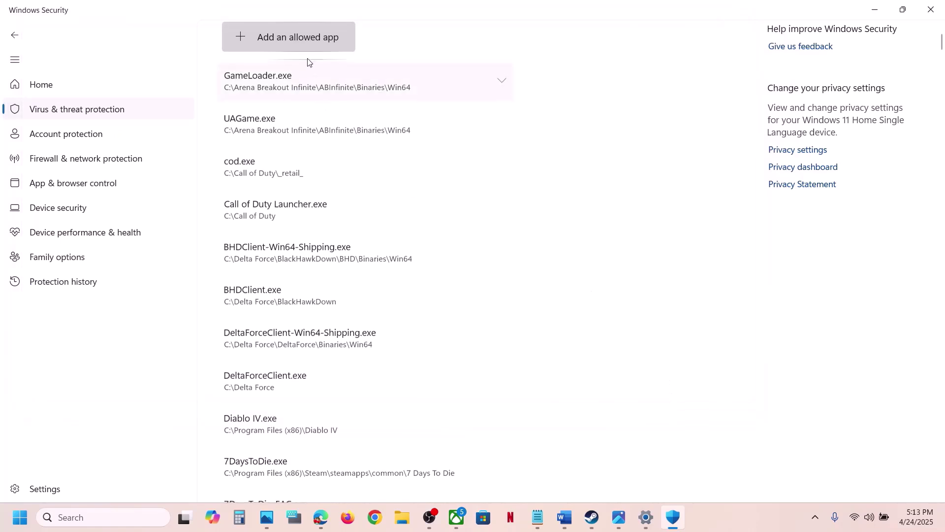
# Add SandFall-Win64-Shipping from Sandfall\Binaries\Win64 as a second allowed app
pyautogui.click(297, 40)
pyautogui.click(291, 87)
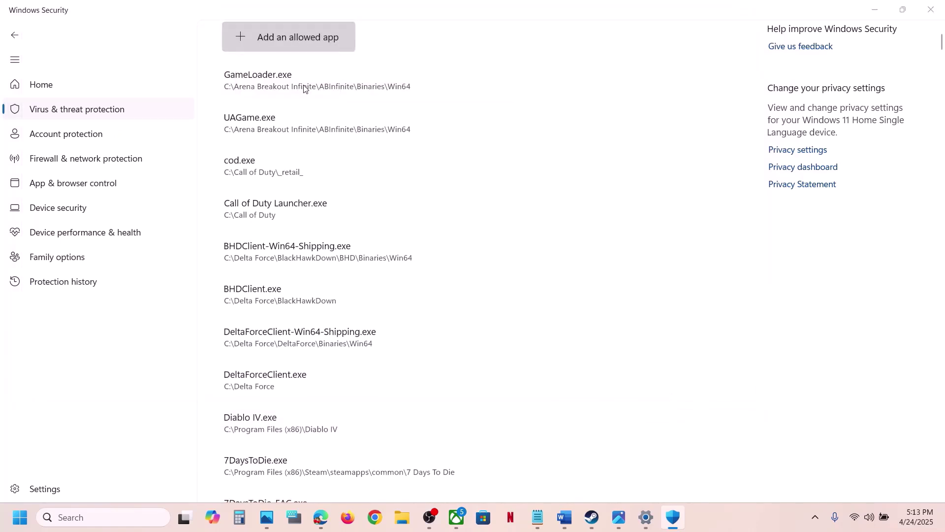
pyautogui.doubleClick(157, 136)
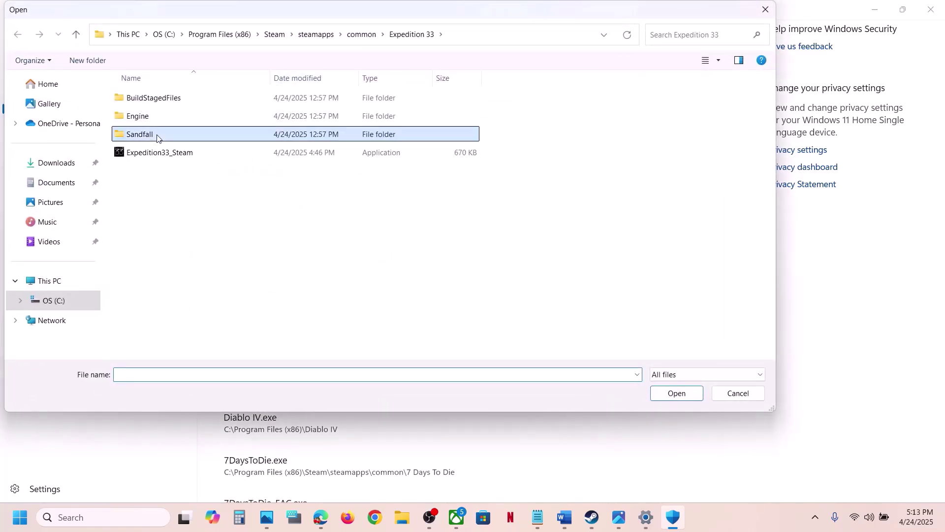
pyautogui.doubleClick(155, 104)
pyautogui.doubleClick(155, 106)
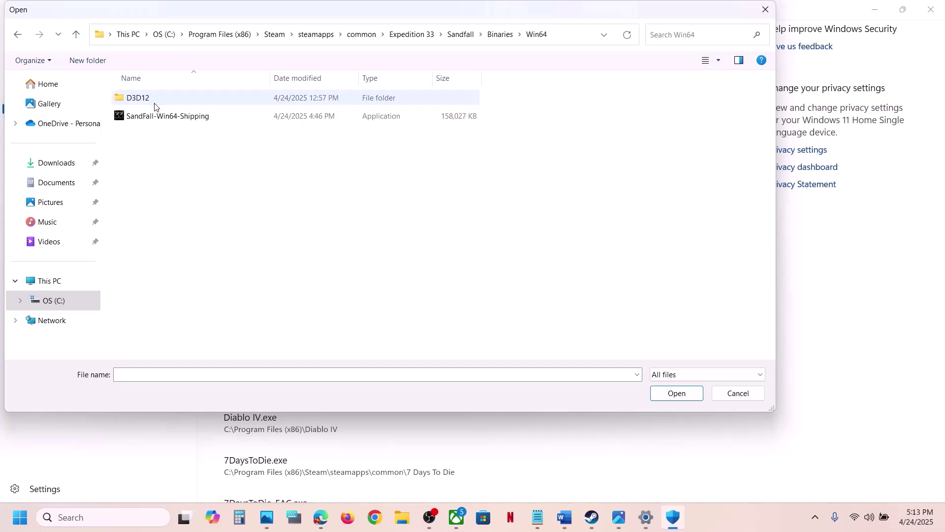
pyautogui.click(173, 116)
pyautogui.click(676, 394)
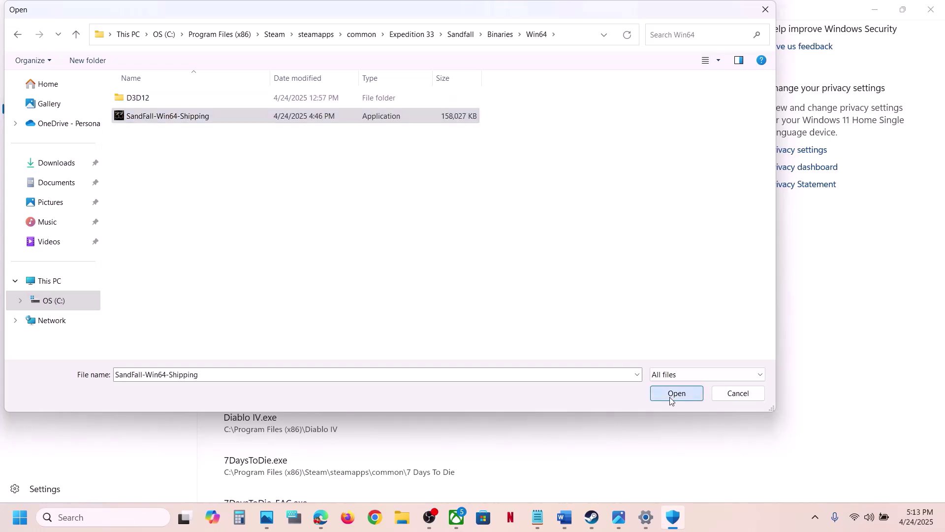
# Open Control Panel's Windows Defender Firewall allowed apps list and unlock it for editing
pyautogui.click(110, 516)
pyautogui.write('control')
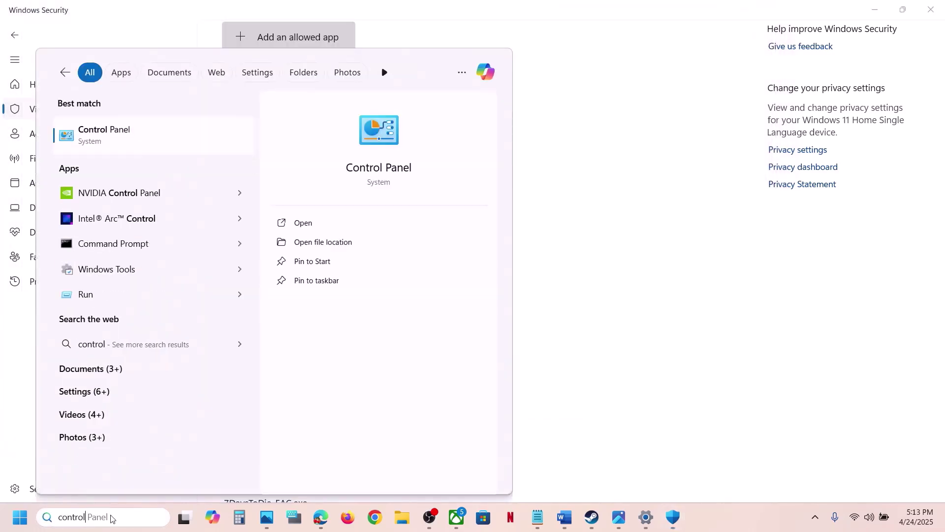
pyautogui.press('Return')
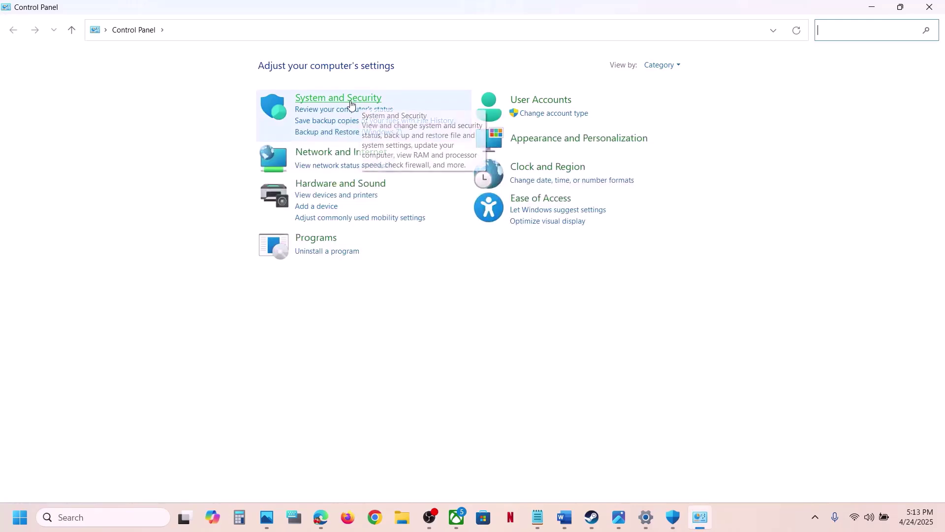
pyautogui.click(350, 100)
pyautogui.click(242, 108)
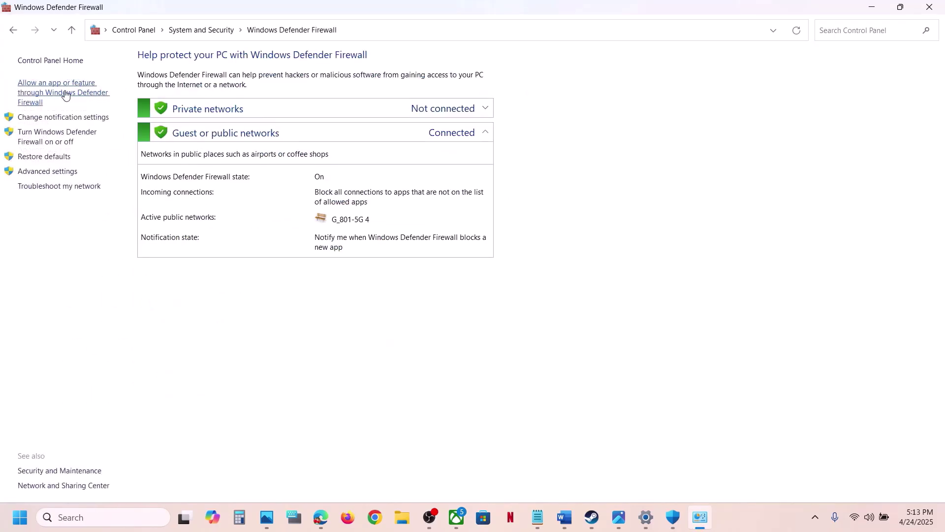
pyautogui.click(65, 94)
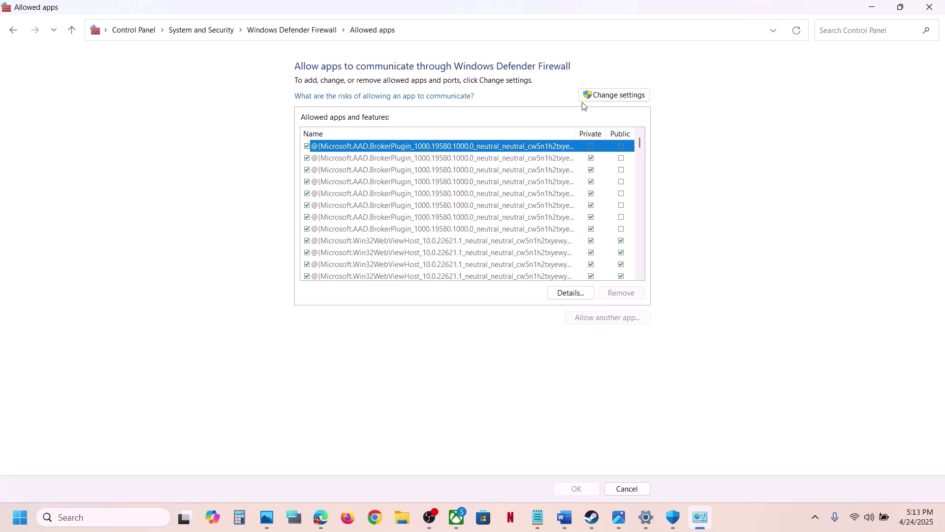
pyautogui.click(618, 94)
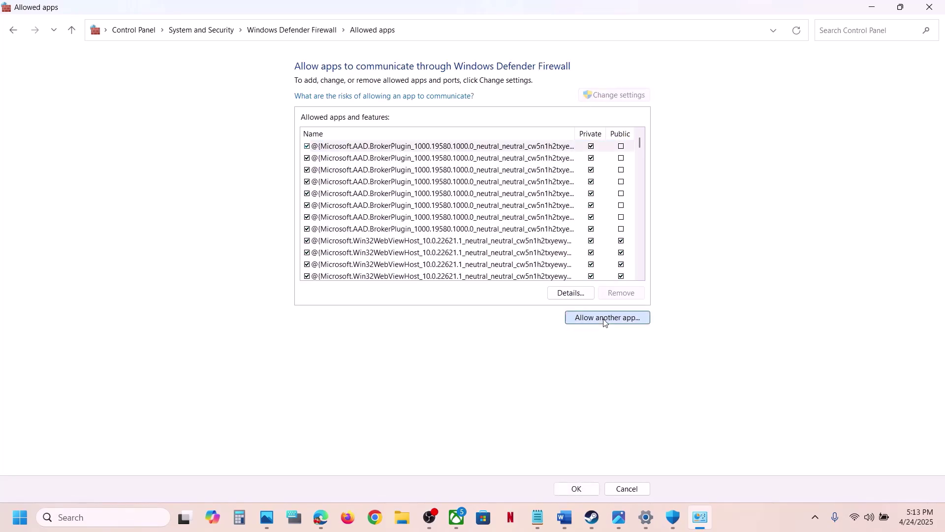
# Try adding Expedition33_Steam to the firewall list and dismiss the already-in-the-list error
pyautogui.click(605, 319)
pyautogui.click(566, 314)
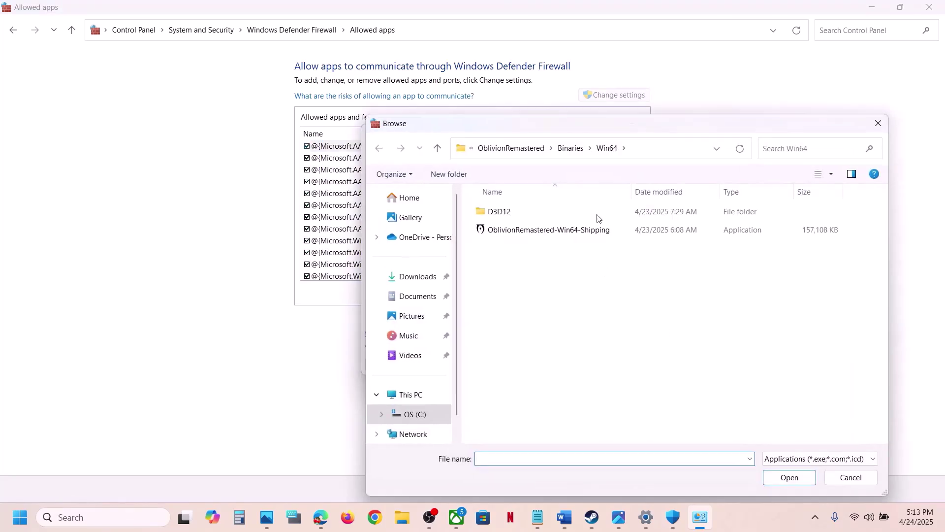
pyautogui.click(523, 154)
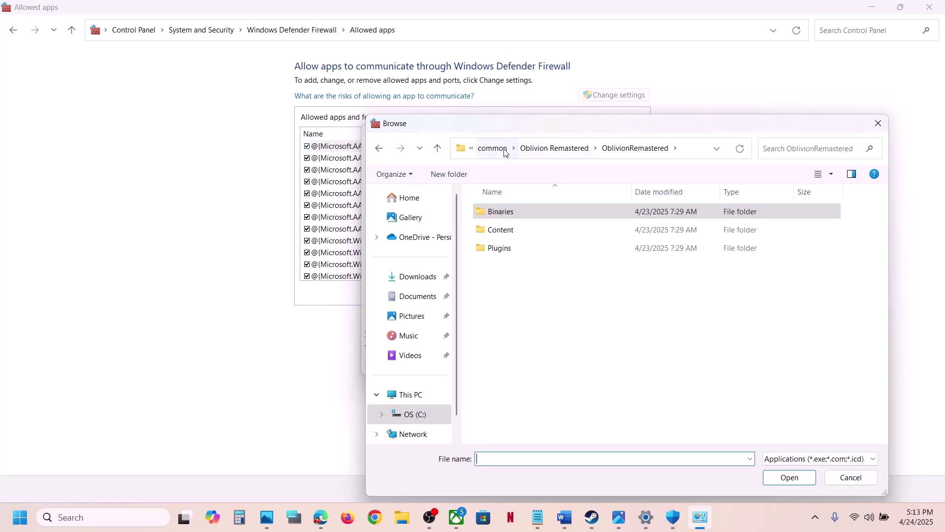
pyautogui.click(506, 151)
pyautogui.doubleClick(536, 212)
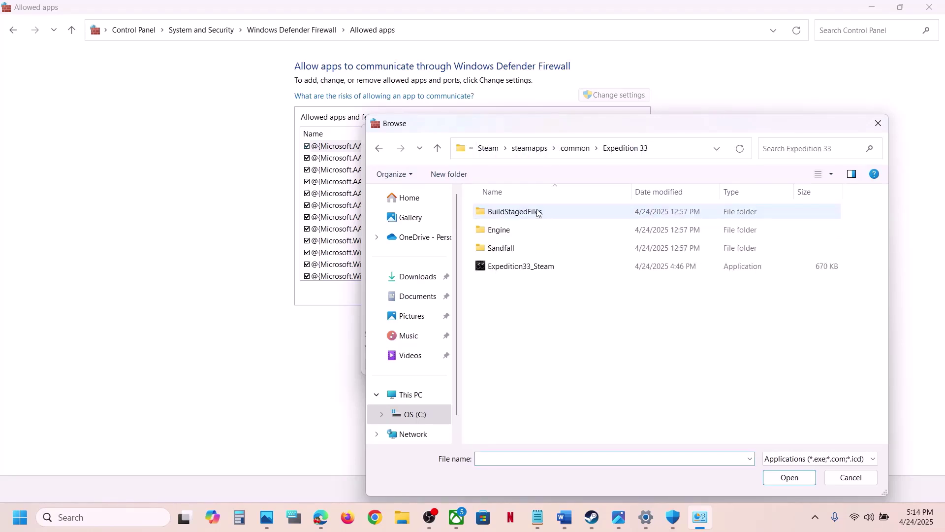
pyautogui.click(522, 264)
pyautogui.click(789, 478)
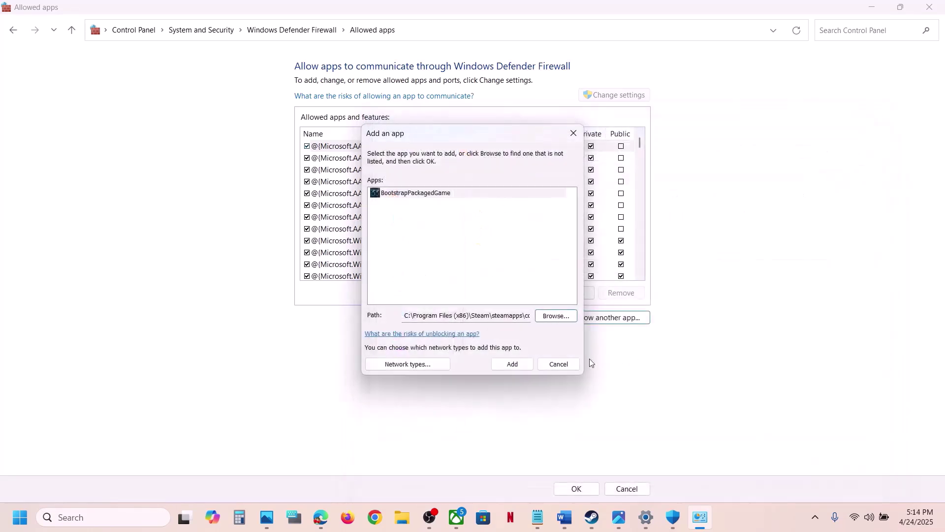
pyautogui.click(525, 366)
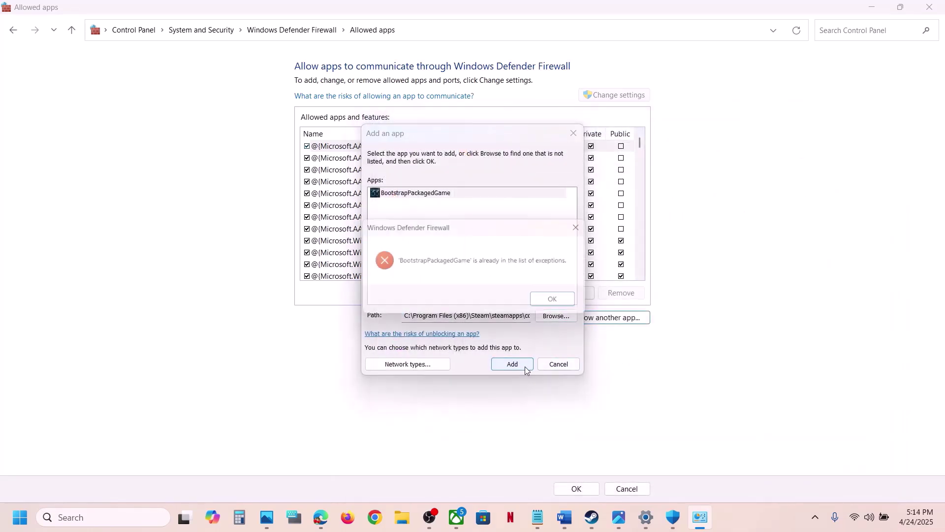
pyautogui.click(564, 302)
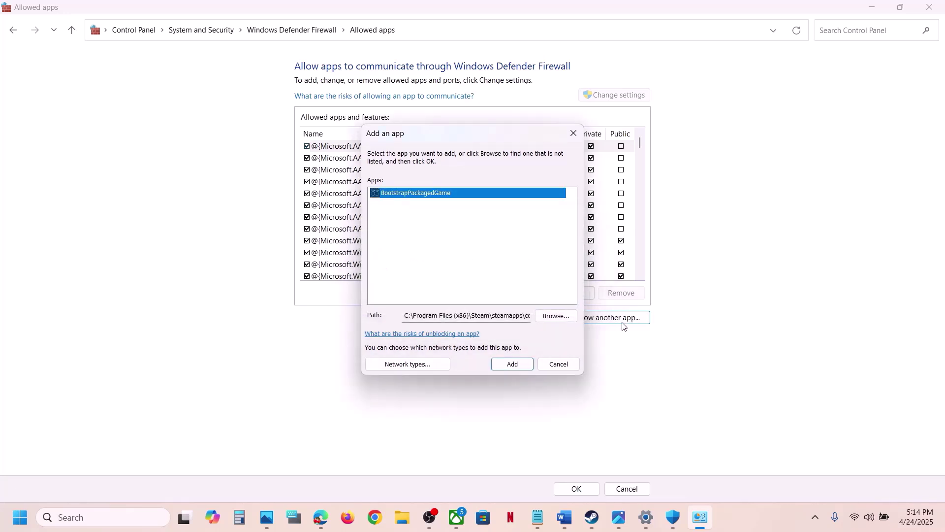
# Add SandFall-Win64-Shipping from Sandfall\Binaries\Win64 to the firewall as Expedition 33, allowed on Public networks
pyautogui.click(564, 317)
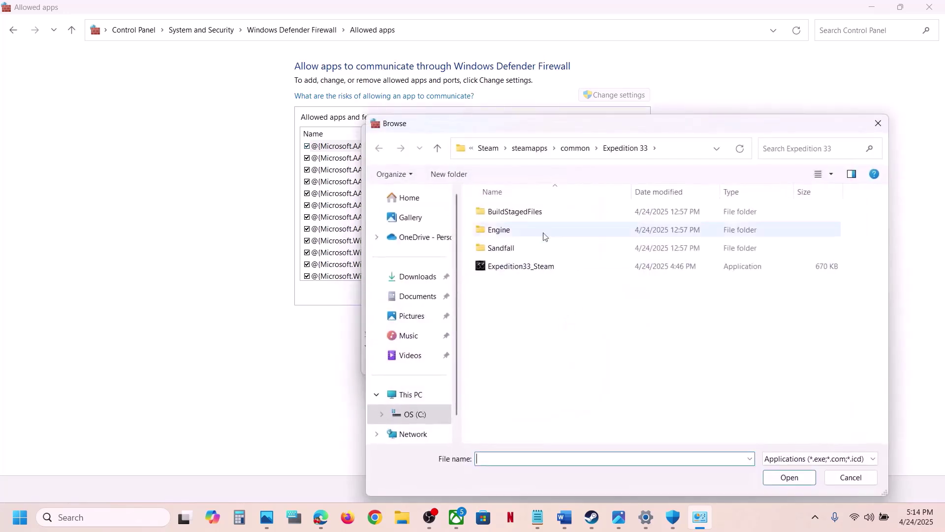
pyautogui.doubleClick(514, 249)
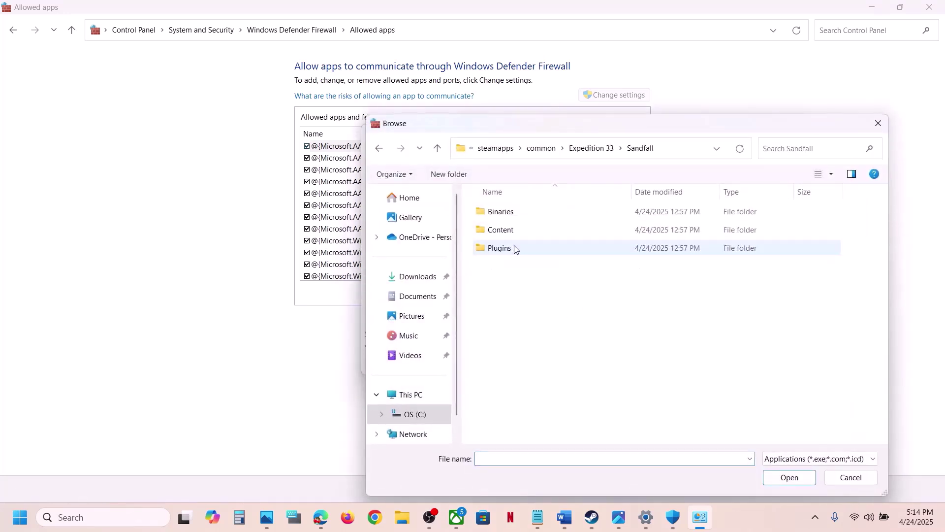
pyautogui.doubleClick(508, 216)
pyautogui.doubleClick(508, 219)
pyautogui.click(511, 231)
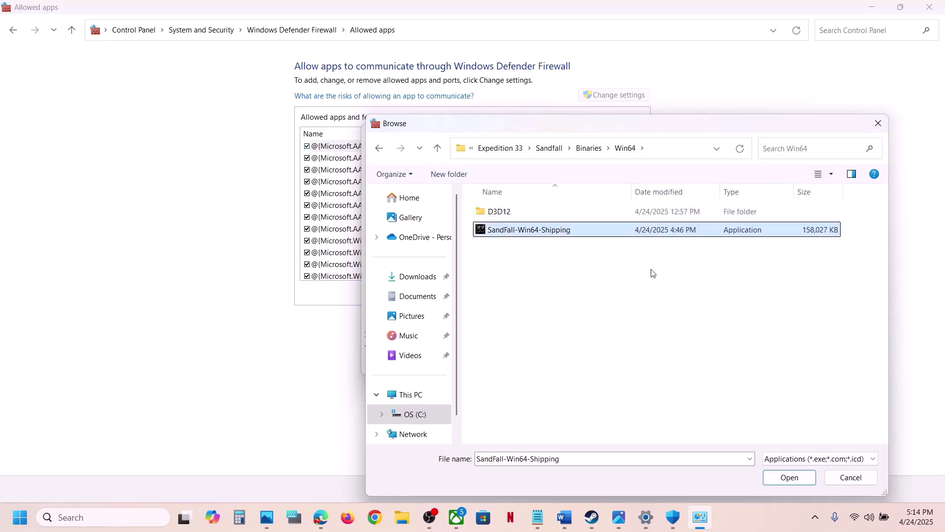
pyautogui.click(783, 474)
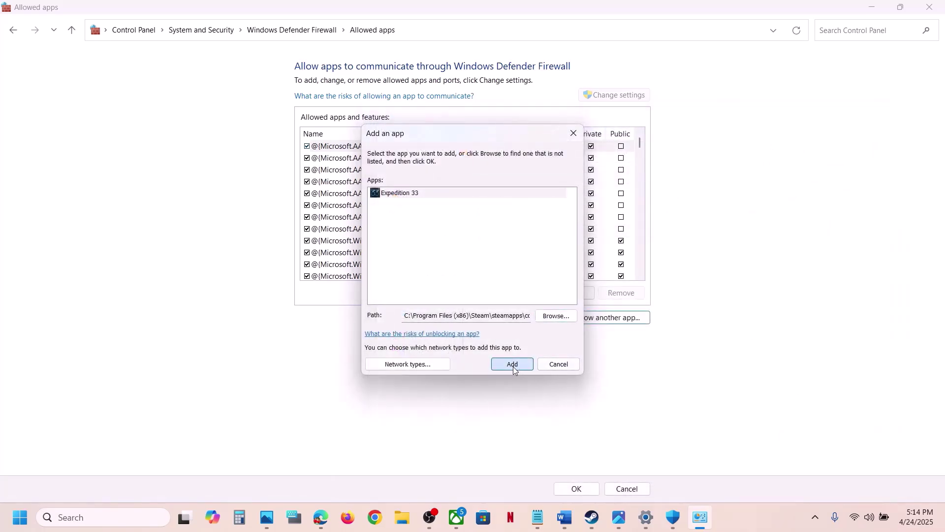
pyautogui.click(513, 365)
pyautogui.click(323, 266)
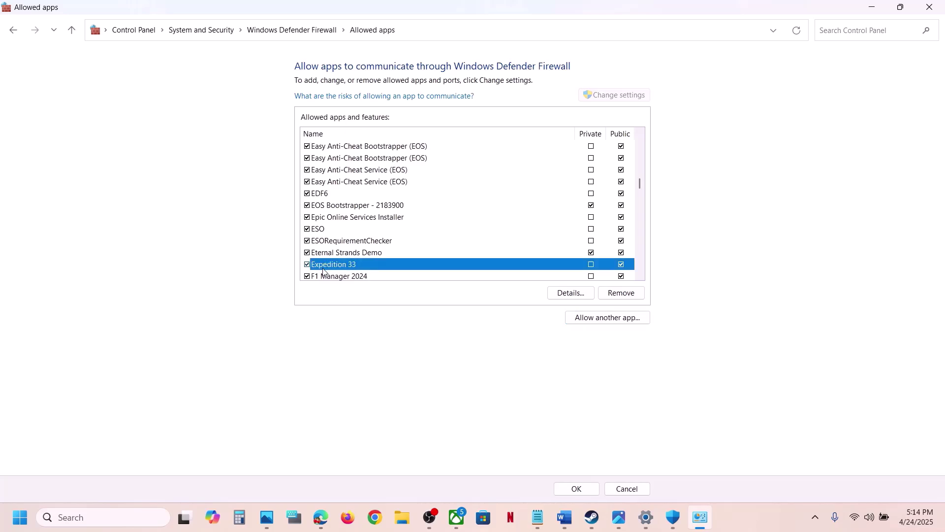
# Close the allowed apps, Windows Security and Settings windows, and highlight Step 5 in Word
pyautogui.click(941, 6)
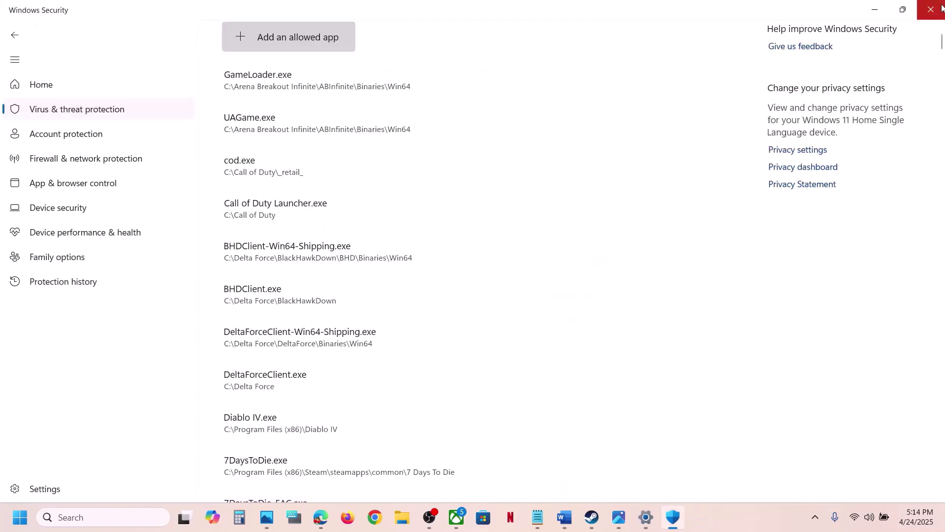
pyautogui.click(941, 6)
pyautogui.click(941, 7)
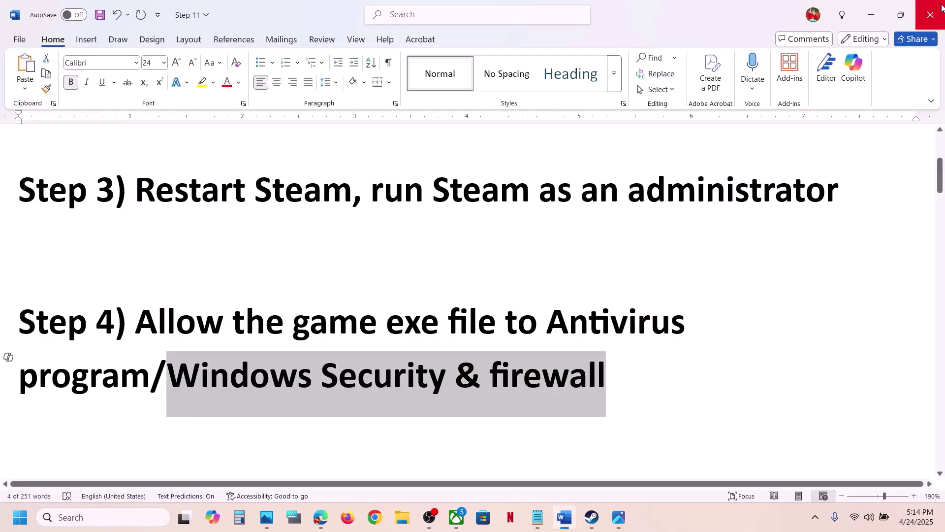
pyautogui.scroll(-4, 470, 317)
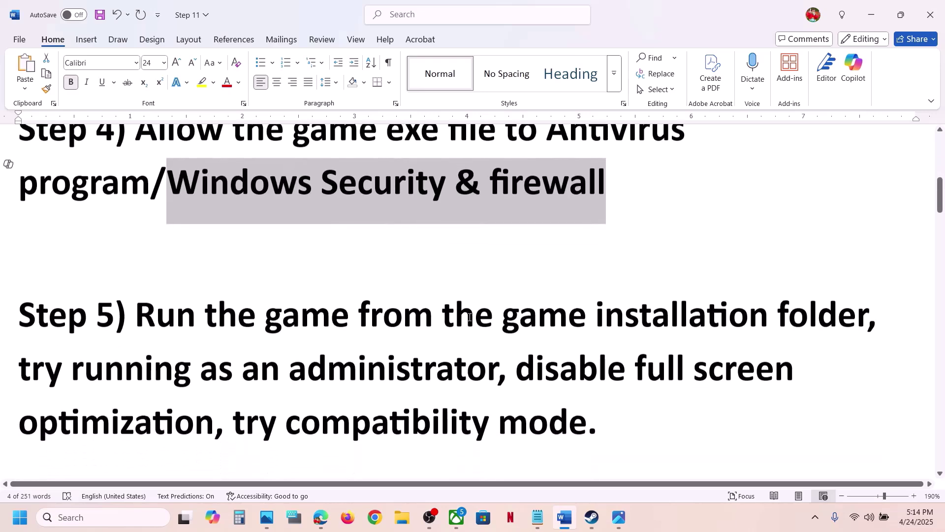
pyautogui.moveTo(312, 323); pyautogui.dragTo(777, 320)
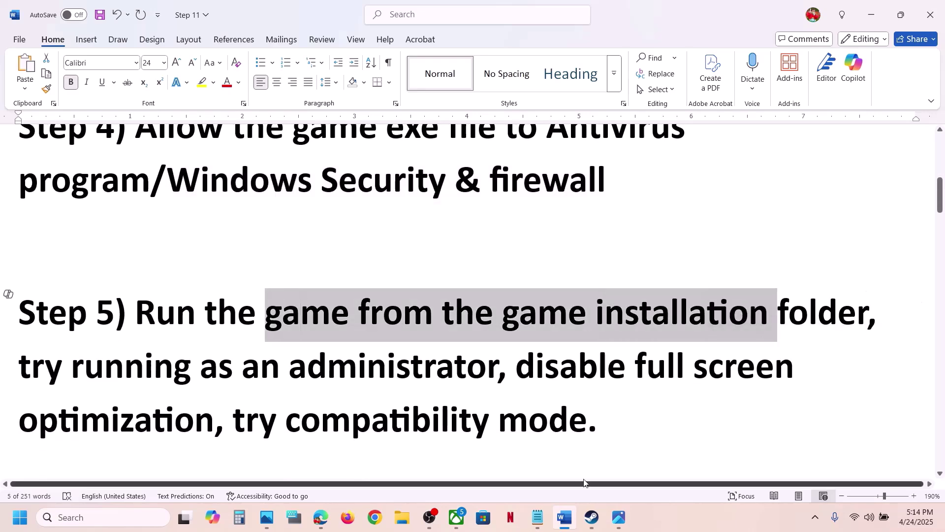
# Open Expedition 33's local installation folder from its Steam library entry
pyautogui.click(591, 517)
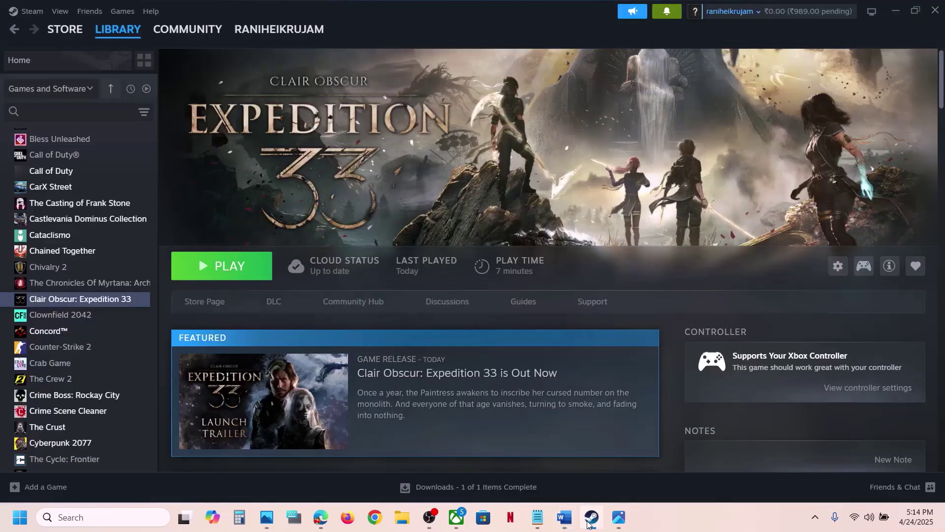
pyautogui.rightClick(101, 298)
pyautogui.moveTo(149, 383)
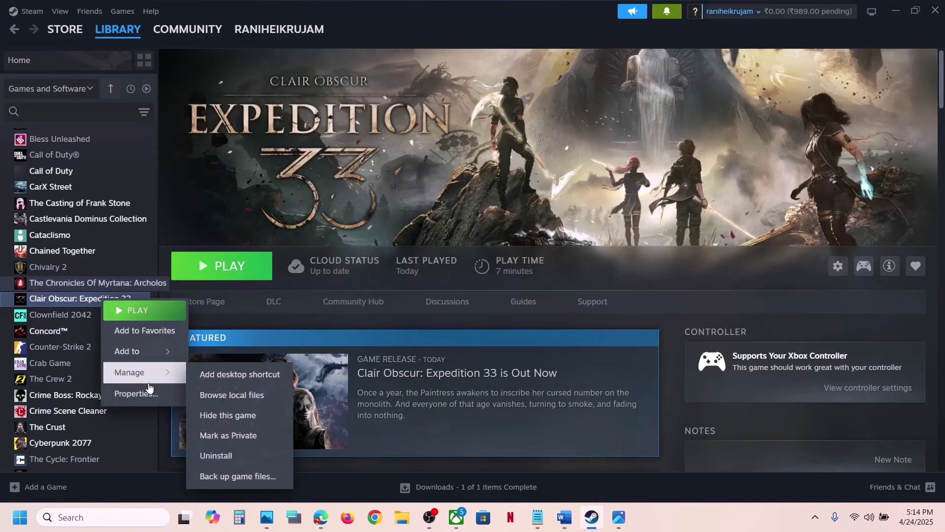
pyautogui.click(249, 394)
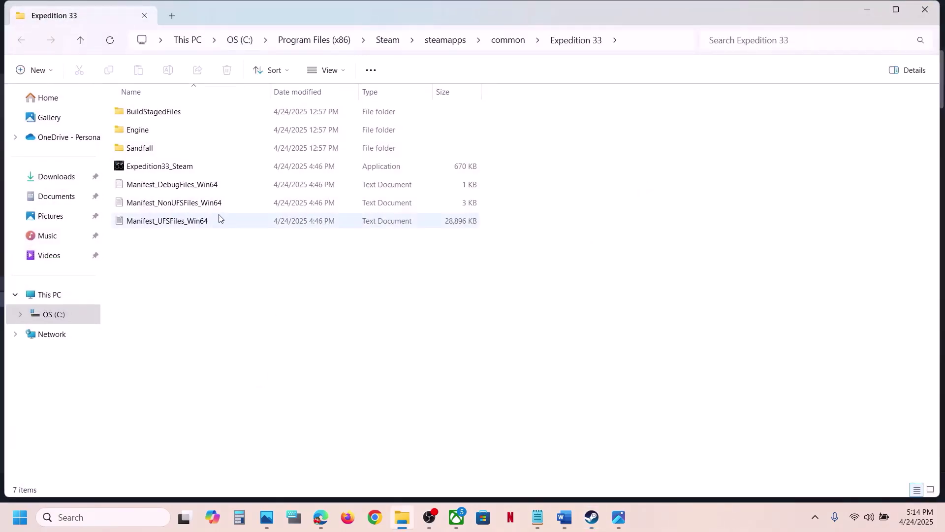
# In Sandfall\Binaries\Win64, tick Run this program as an administrator on SandFall-Win64-Shipping's Compatibility tab
pyautogui.doubleClick(158, 151)
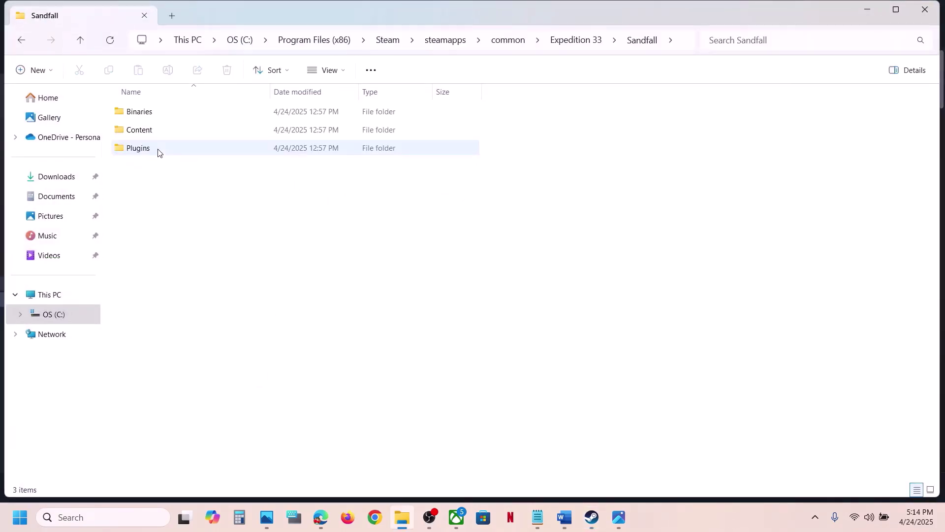
pyautogui.doubleClick(152, 114)
pyautogui.click(153, 114)
pyautogui.doubleClick(152, 115)
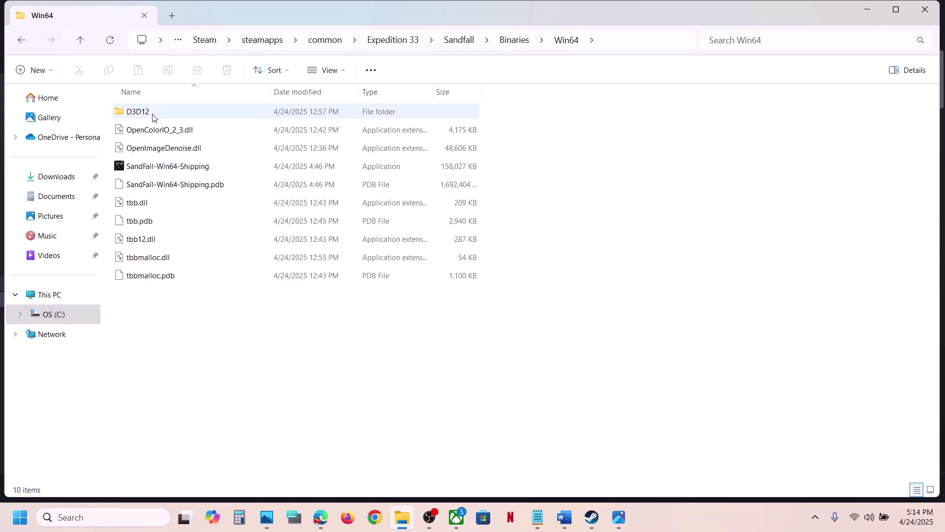
pyautogui.click(181, 166)
pyautogui.rightClick(204, 168)
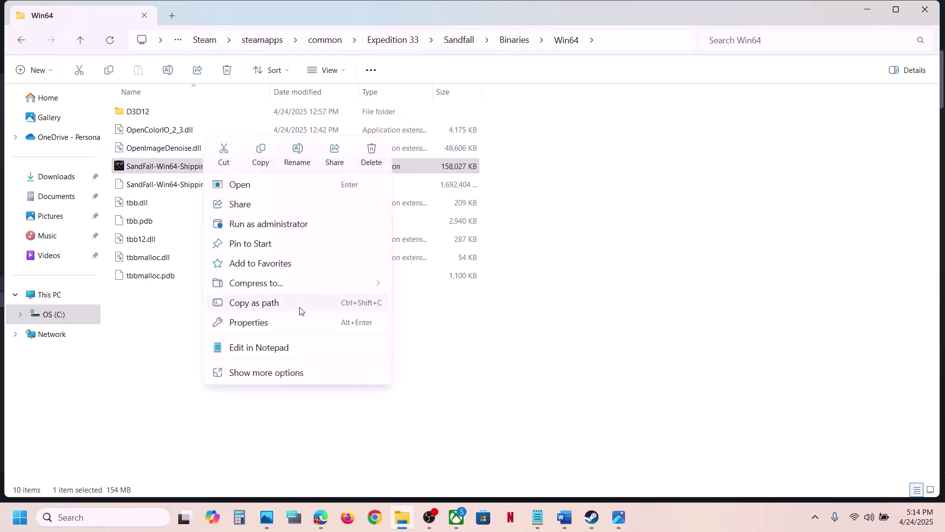
pyautogui.click(272, 327)
pyautogui.click(320, 197)
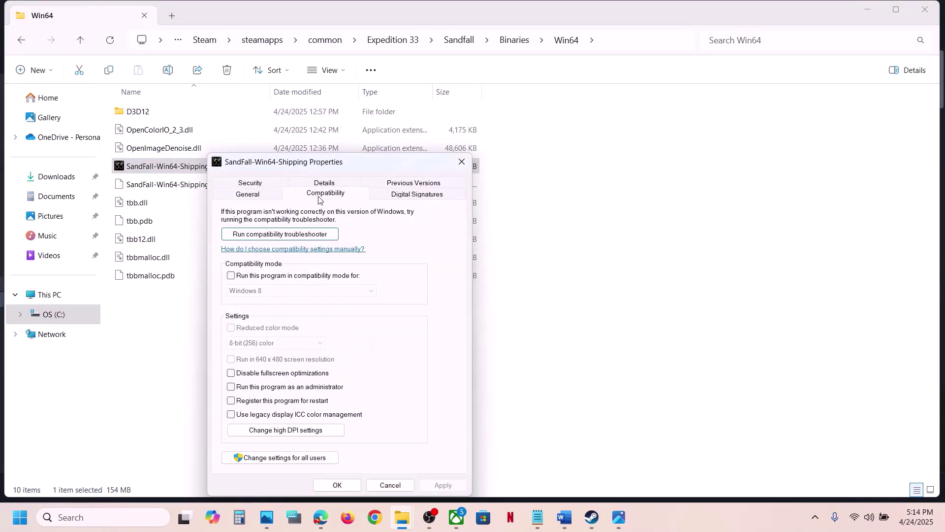
pyautogui.click(231, 387)
pyautogui.click(443, 485)
pyautogui.click(338, 485)
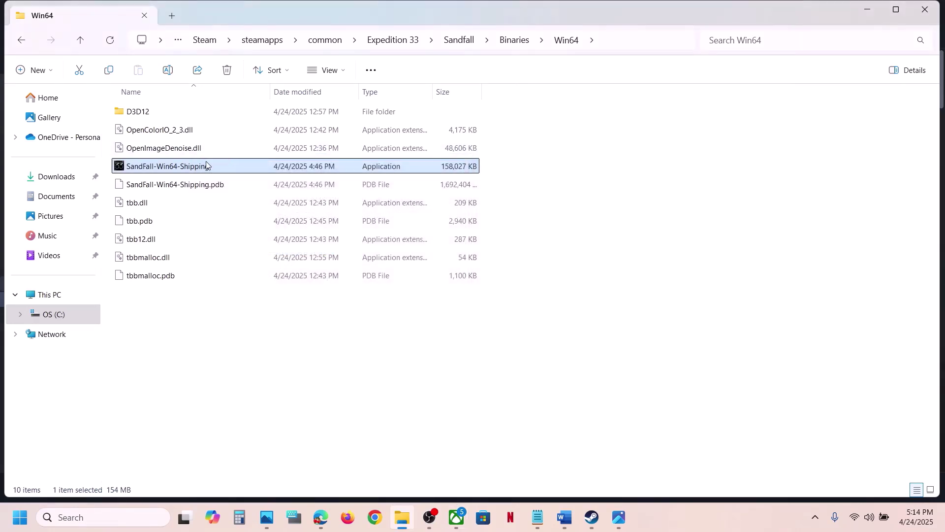
# Set SandFall-Win64-Shipping's compatibility mode to Windows 7 and disable fullscreen optimizations
pyautogui.rightClick(182, 174)
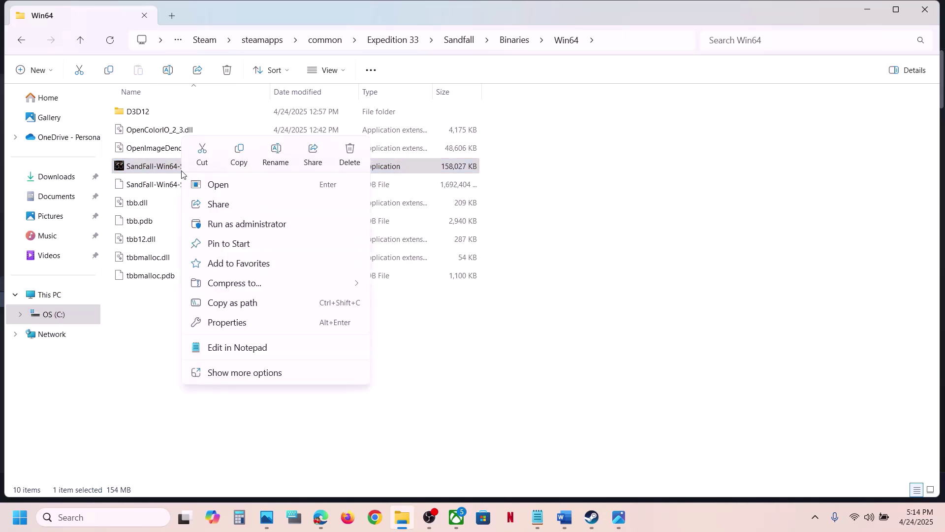
pyautogui.click(237, 326)
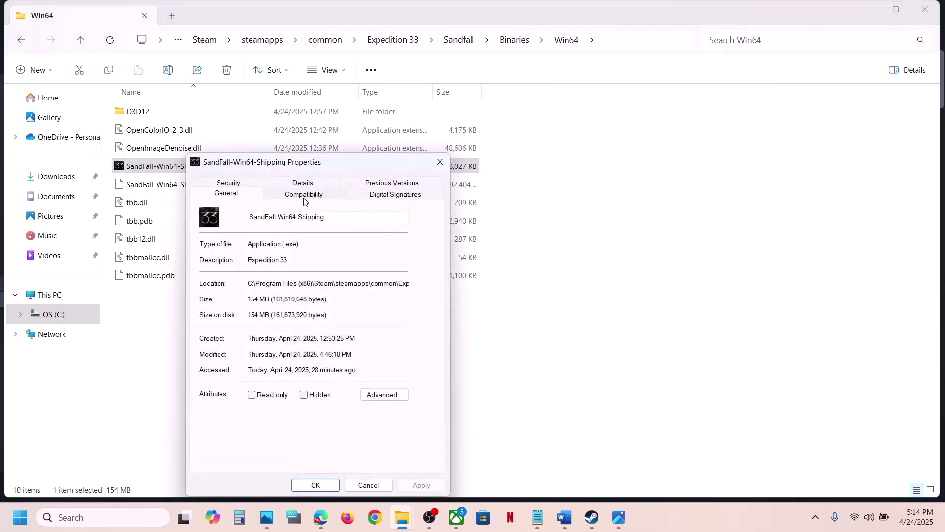
pyautogui.click(305, 195)
pyautogui.click(209, 275)
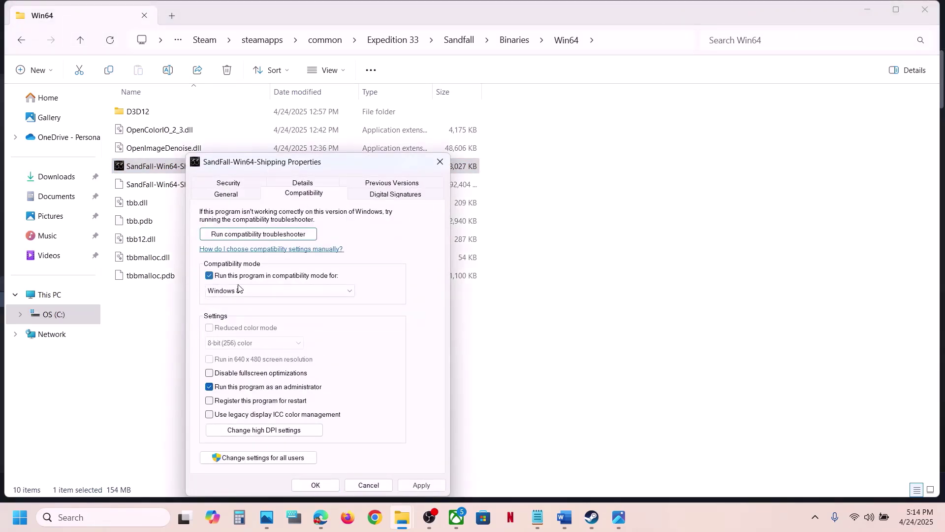
pyautogui.click(422, 486)
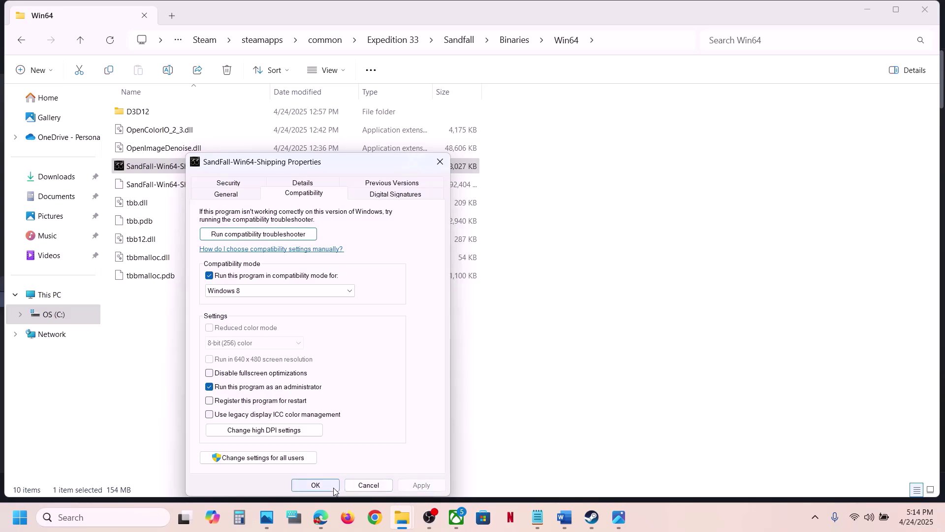
pyautogui.click(243, 292)
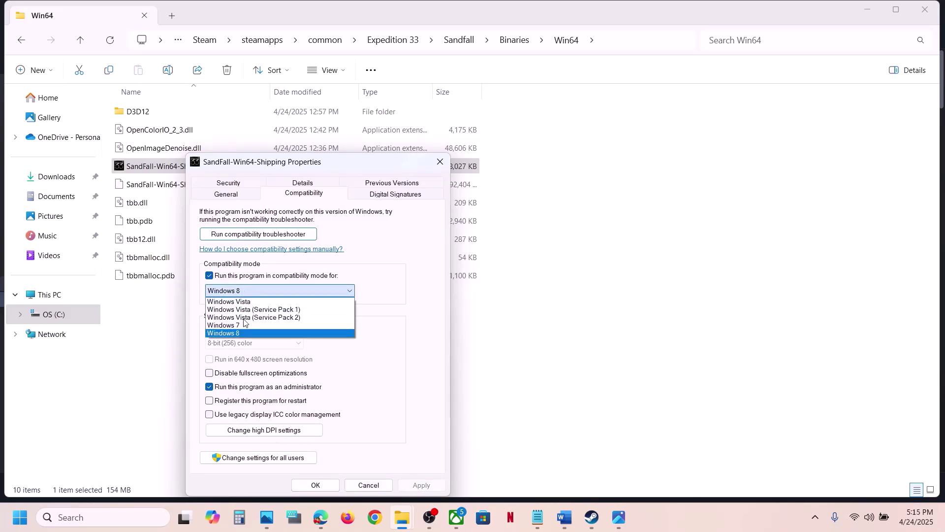
pyautogui.click(245, 326)
pyautogui.click(414, 487)
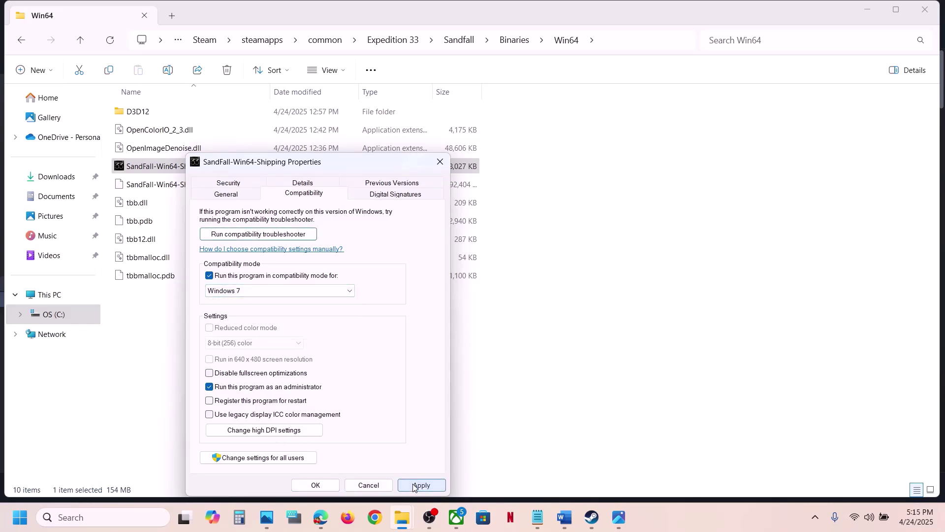
pyautogui.click(210, 374)
pyautogui.click(420, 485)
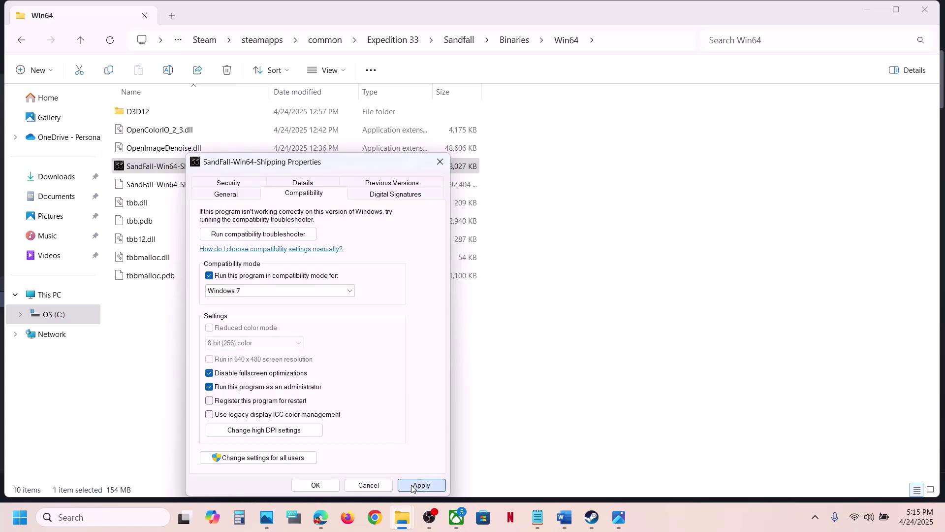
pyautogui.click(321, 486)
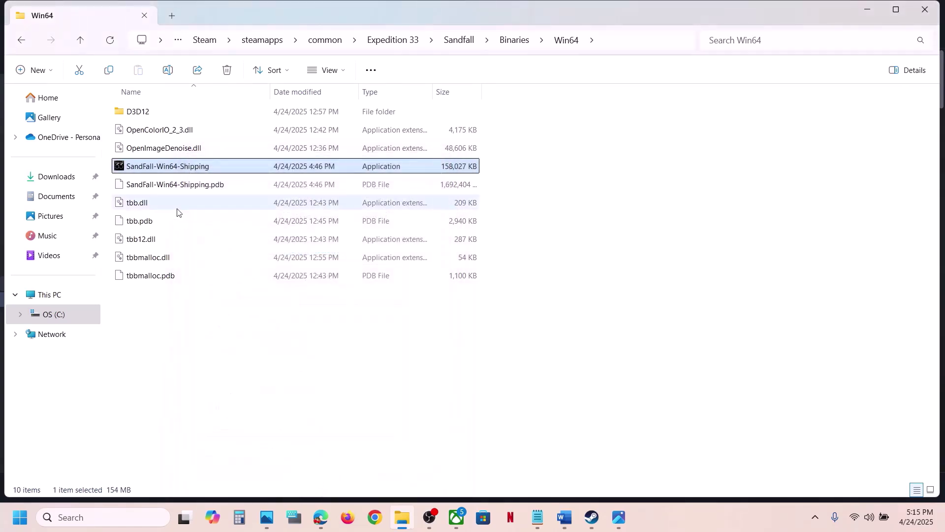
# Untick compatibility mode and run-as-administrator for SandFall-Win64-Shipping, apply, and close File Explorer
pyautogui.rightClick(196, 170)
pyautogui.click(246, 324)
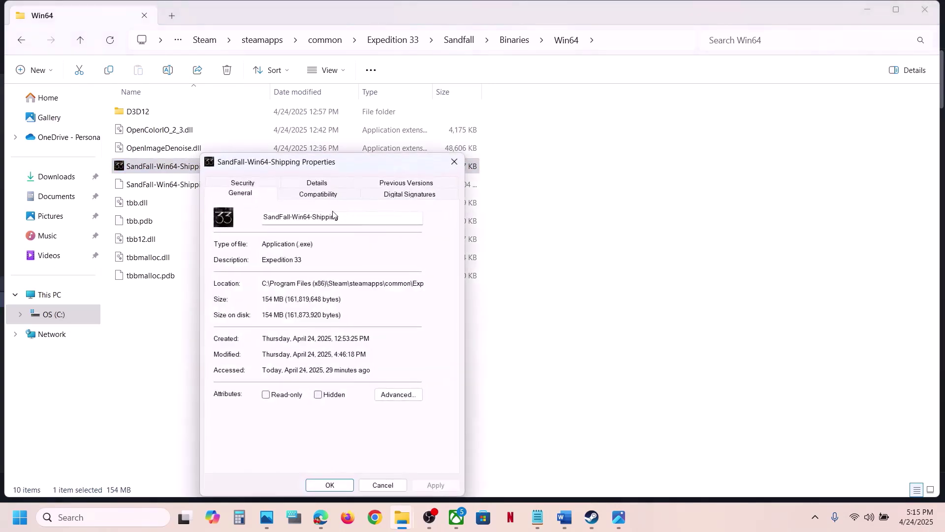
pyautogui.click(319, 195)
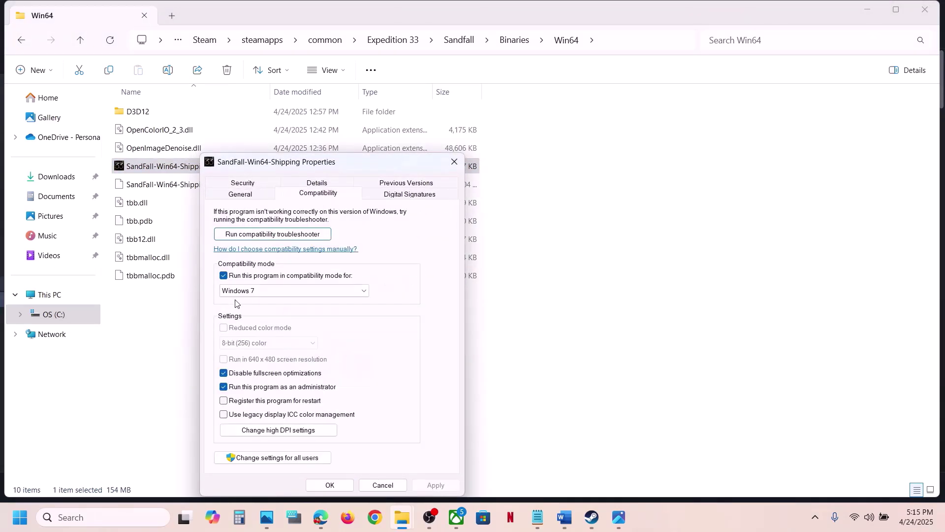
pyautogui.click(224, 275)
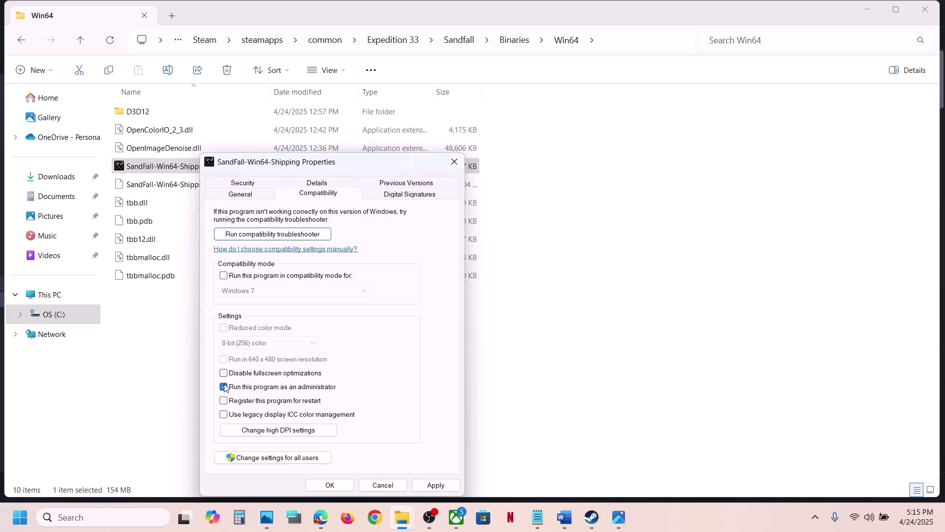
pyautogui.click(435, 485)
pyautogui.click(330, 485)
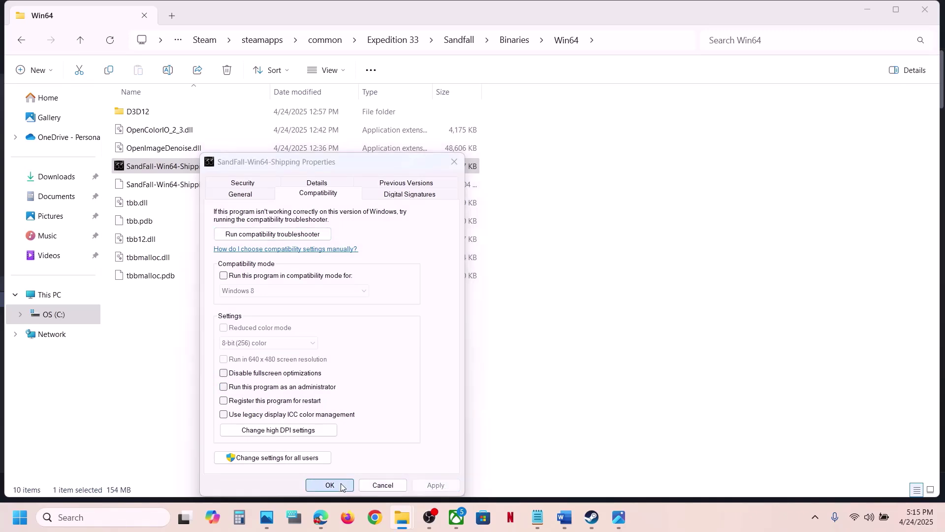
pyautogui.click(926, 10)
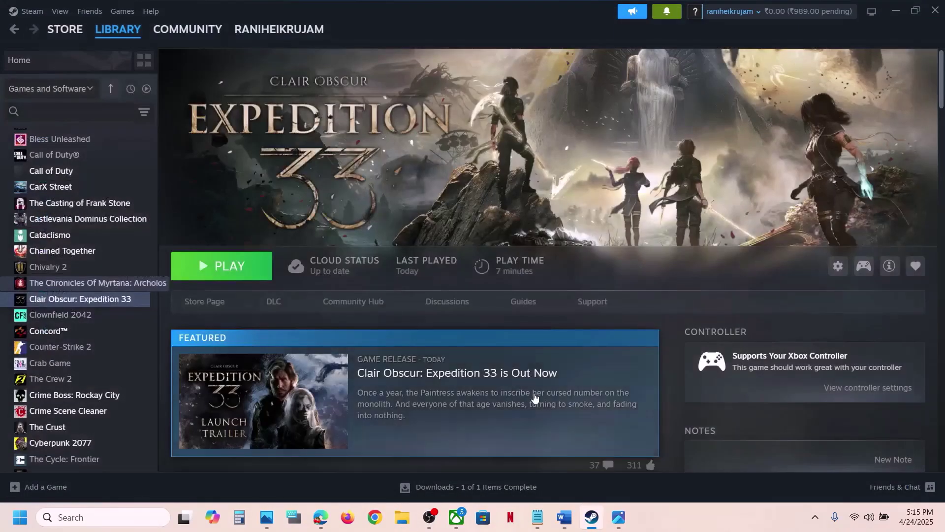
pyautogui.click(564, 518)
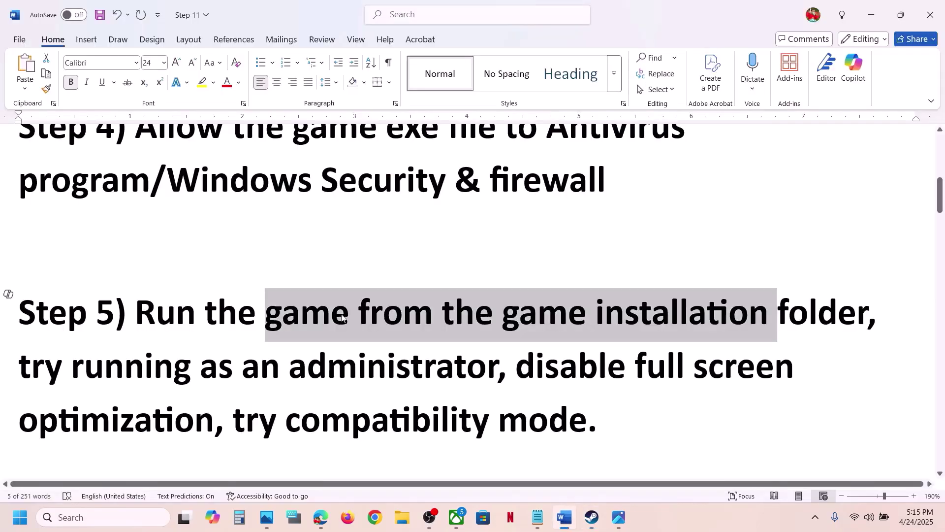
pyautogui.scroll(-2, 316, 308)
pyautogui.scroll(-8, 316, 309)
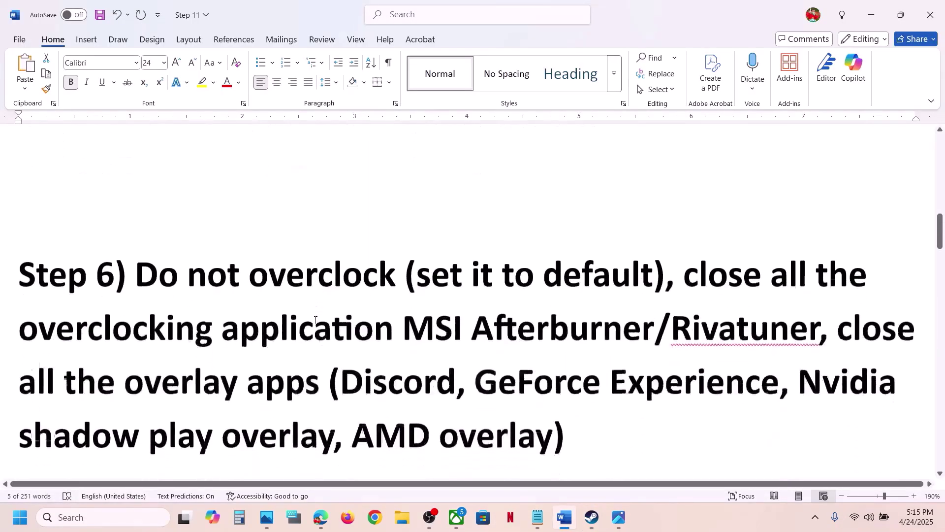
pyautogui.moveTo(137, 254); pyautogui.dragTo(654, 256)
pyautogui.click(440, 273)
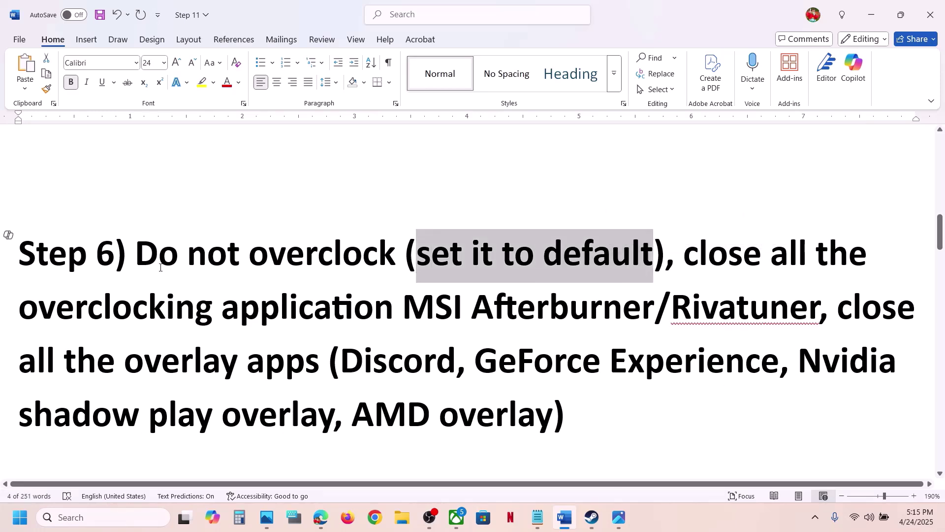
pyautogui.moveTo(160, 268); pyautogui.dragTo(550, 255)
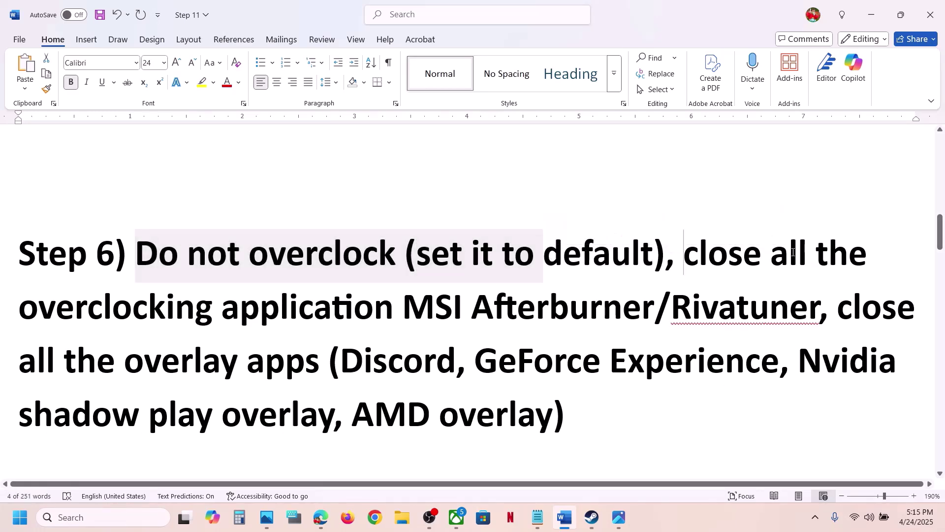
pyautogui.moveTo(686, 260); pyautogui.dragTo(710, 303)
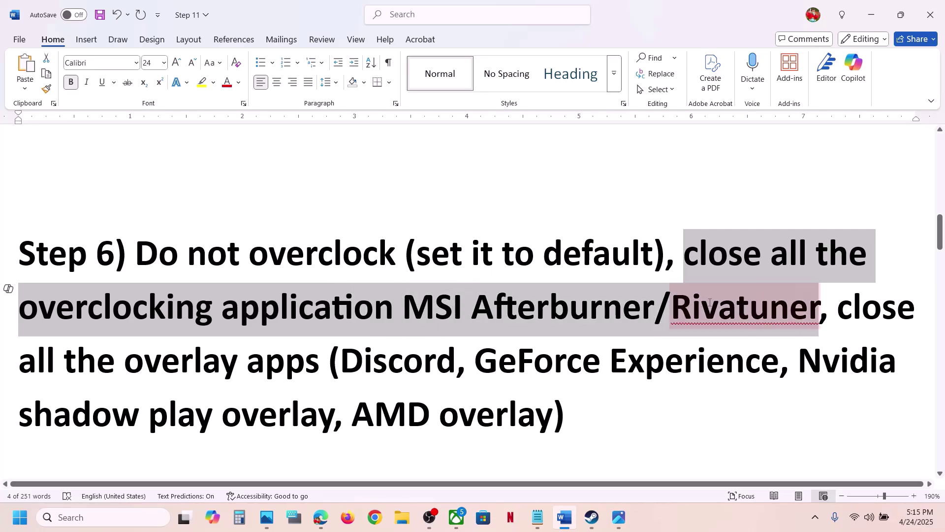
pyautogui.click(484, 337)
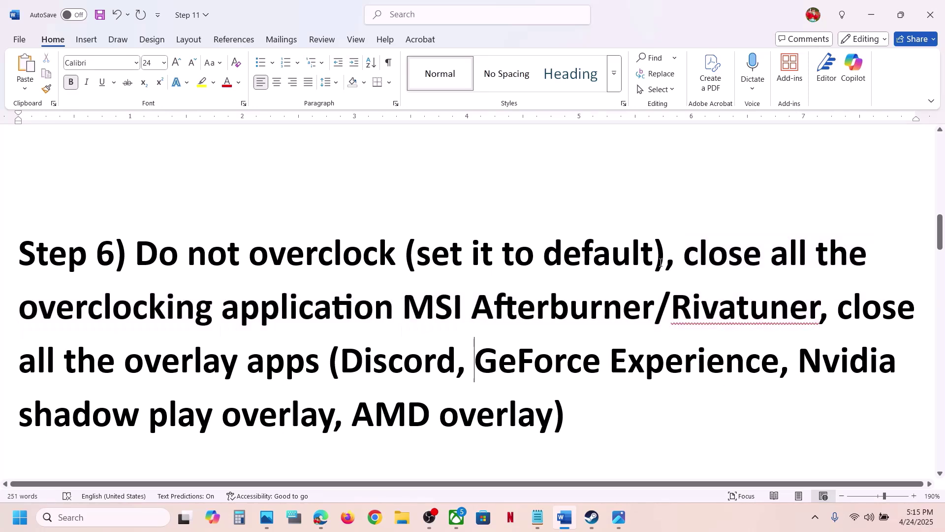
pyautogui.moveTo(688, 263); pyautogui.dragTo(717, 324)
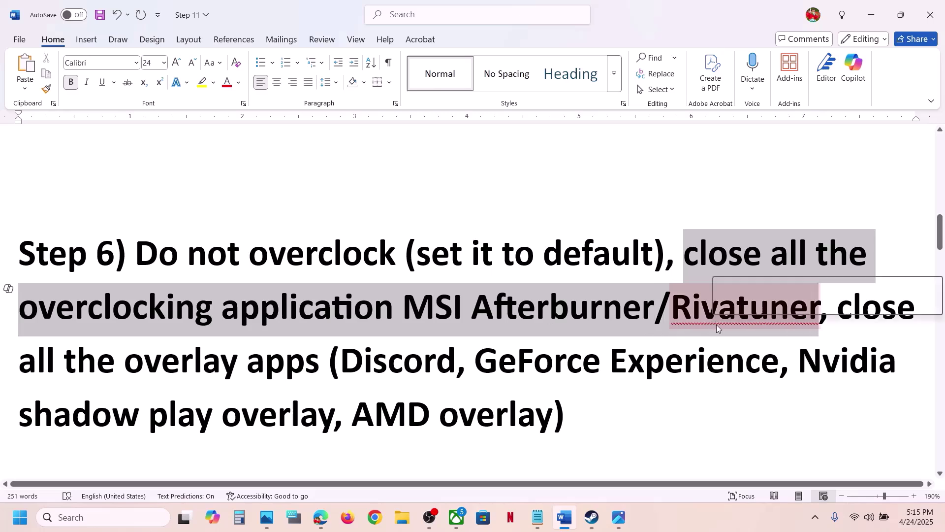
pyautogui.click(840, 340)
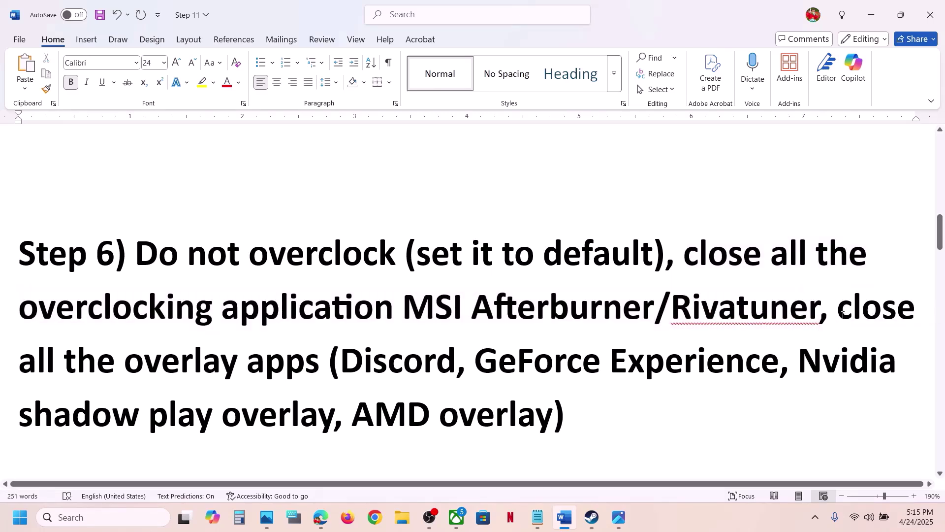
pyautogui.moveTo(844, 315); pyautogui.dragTo(264, 369)
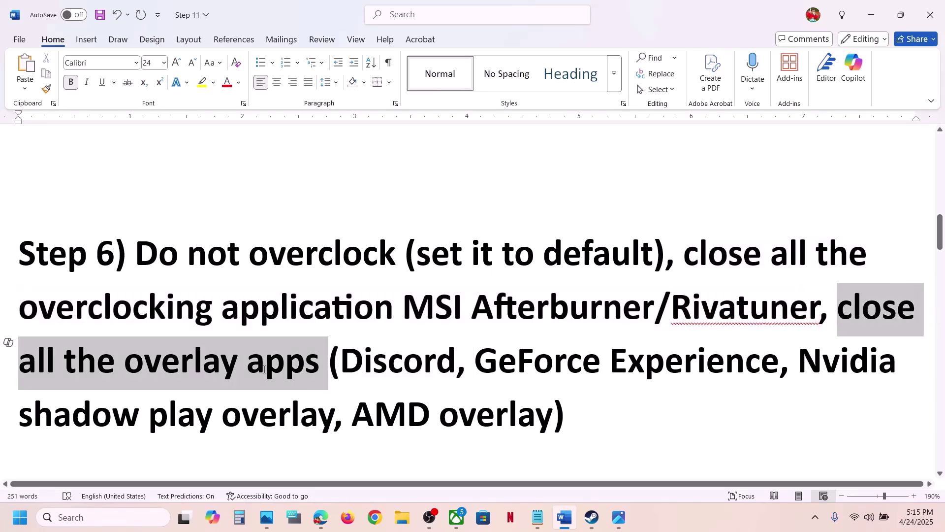
pyautogui.click(298, 364)
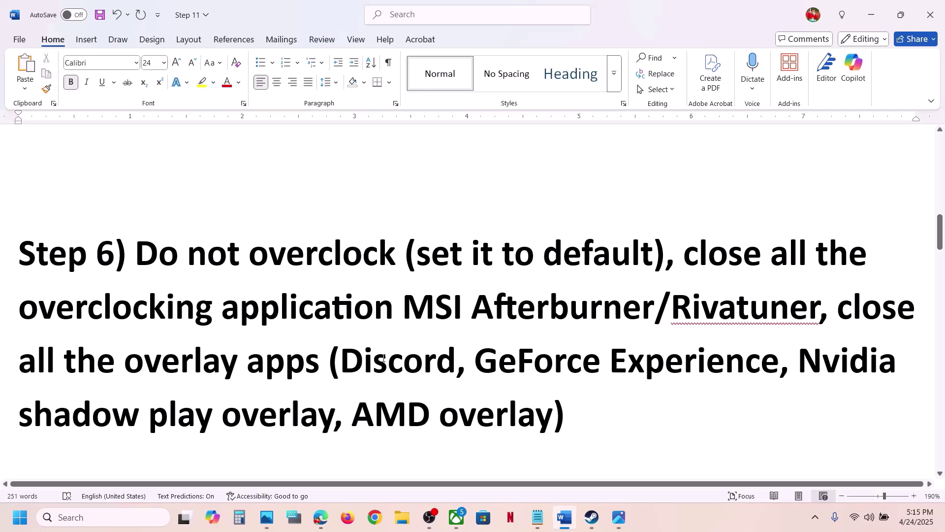
pyautogui.moveTo(384, 358)
pyautogui.mouseDown()
pyautogui.moveTo(467, 362)
pyautogui.moveTo(401, 357)
pyautogui.mouseUp()
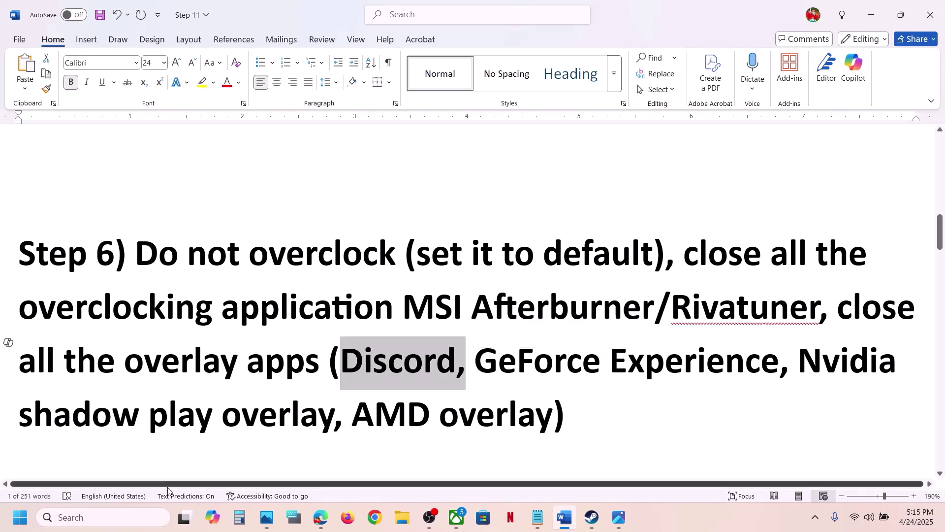
# Launch the NVIDIA App via Windows search and go to its per-program graphics settings
pyautogui.click(118, 517)
pyautogui.write('nvi')
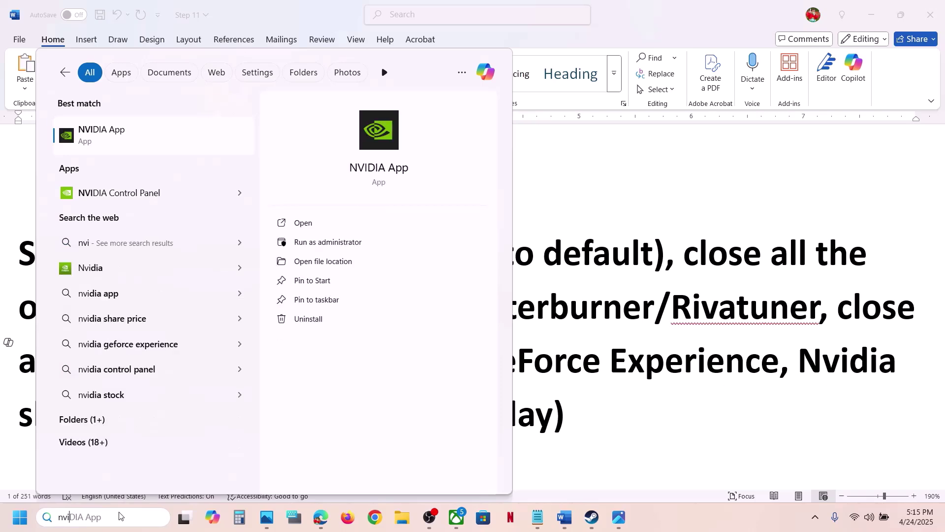
pyautogui.press('Return')
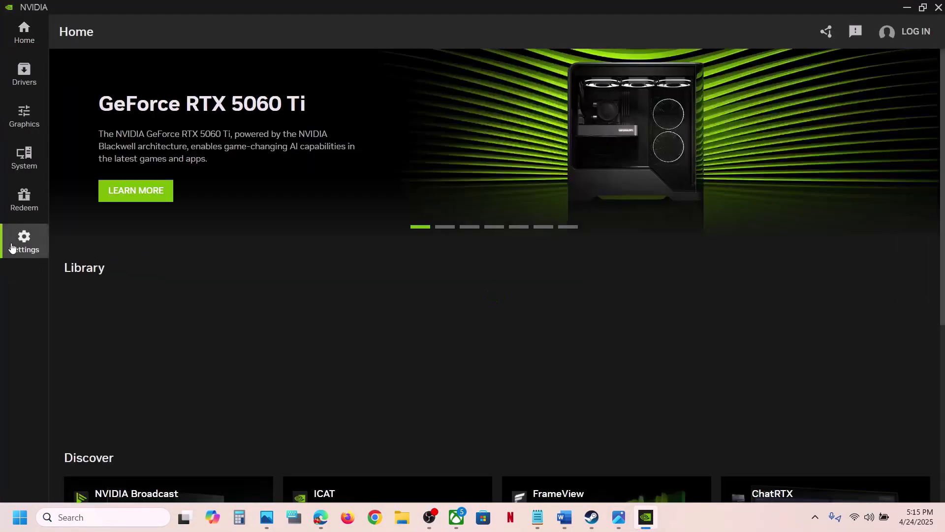
pyautogui.click(15, 246)
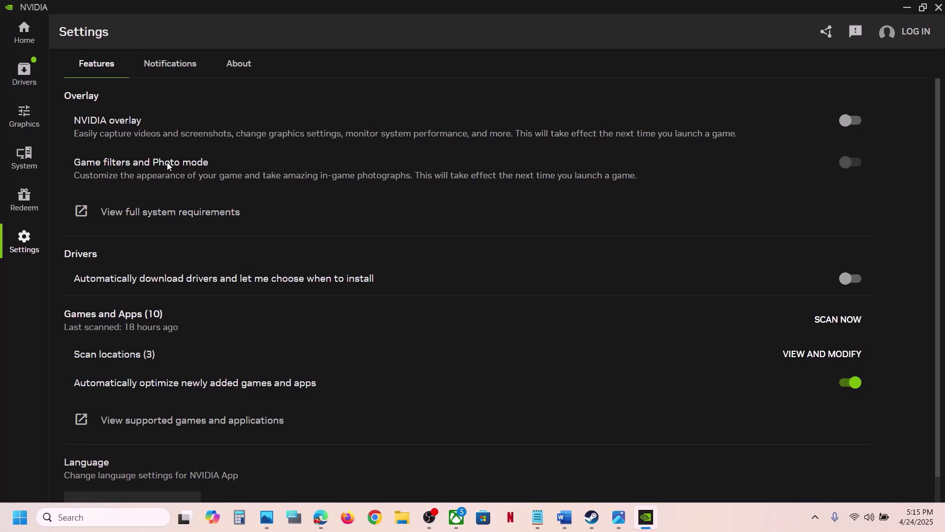
pyautogui.click(27, 120)
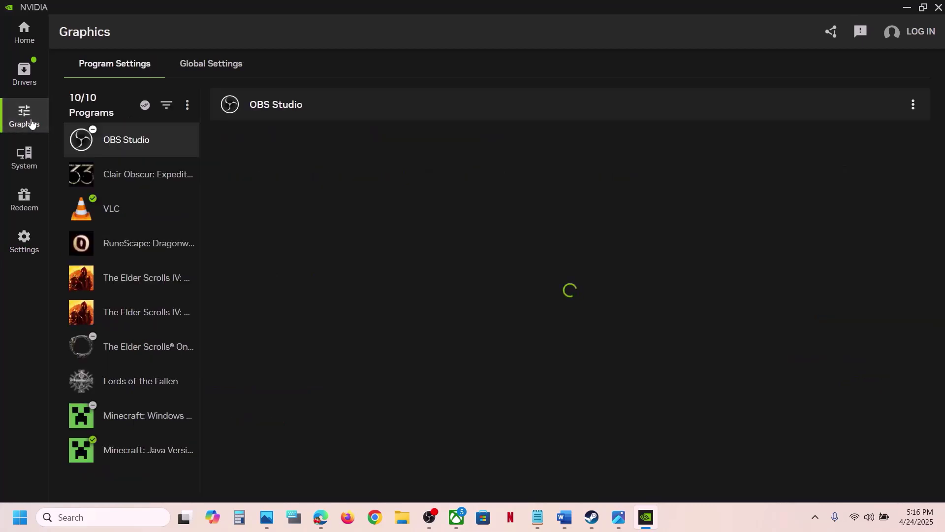
# Check the Clair Obscur: Expedition 33 graphics settings, then close the NVIDIA App
pyautogui.click(160, 176)
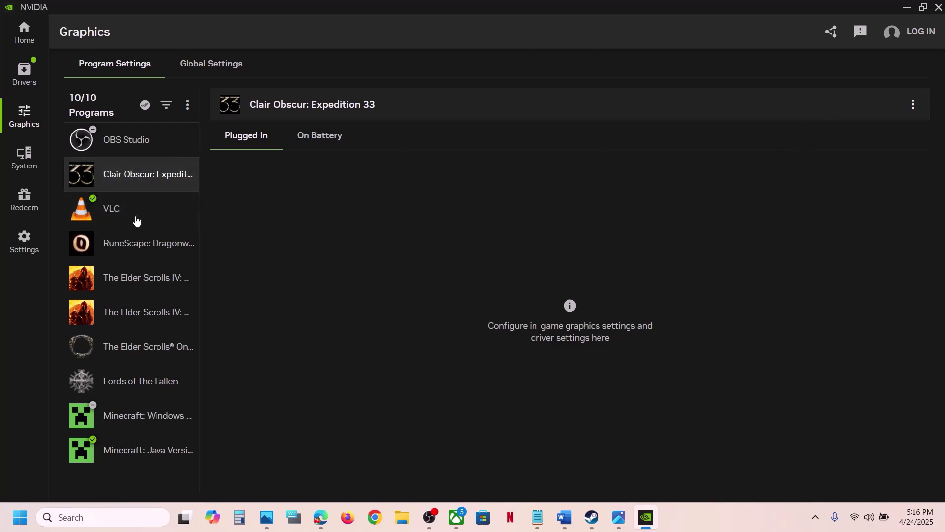
pyautogui.click(121, 142)
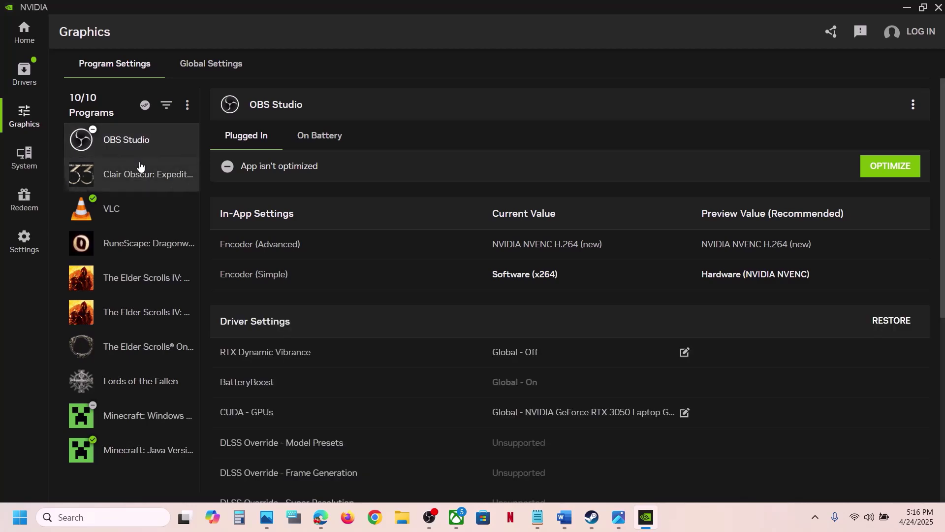
pyautogui.click(140, 167)
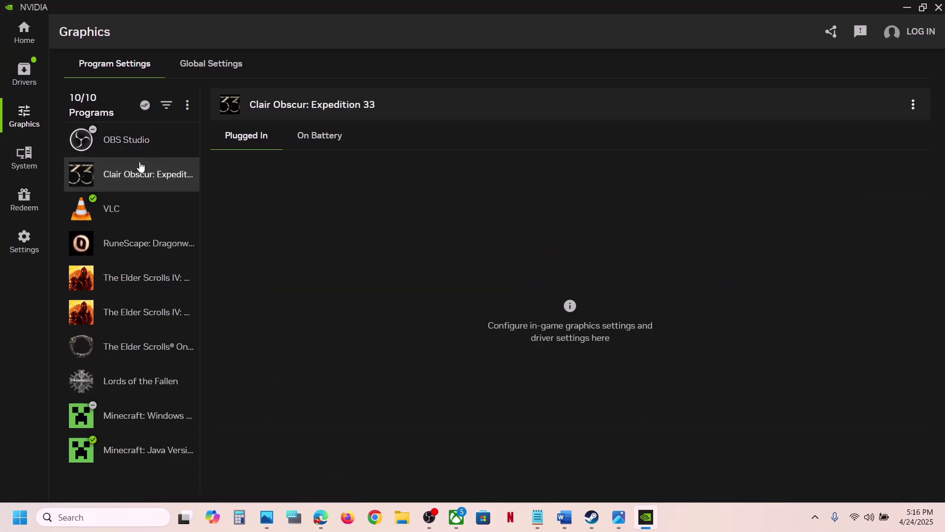
pyautogui.click(940, 8)
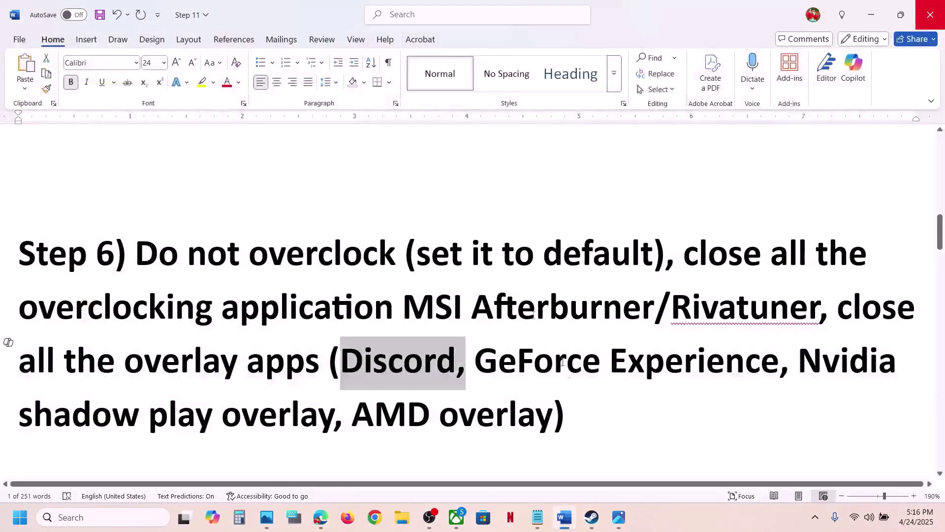
# Highlight 'all the overlay apps' in Step 6 and scroll down to Step 7
pyautogui.click(427, 393)
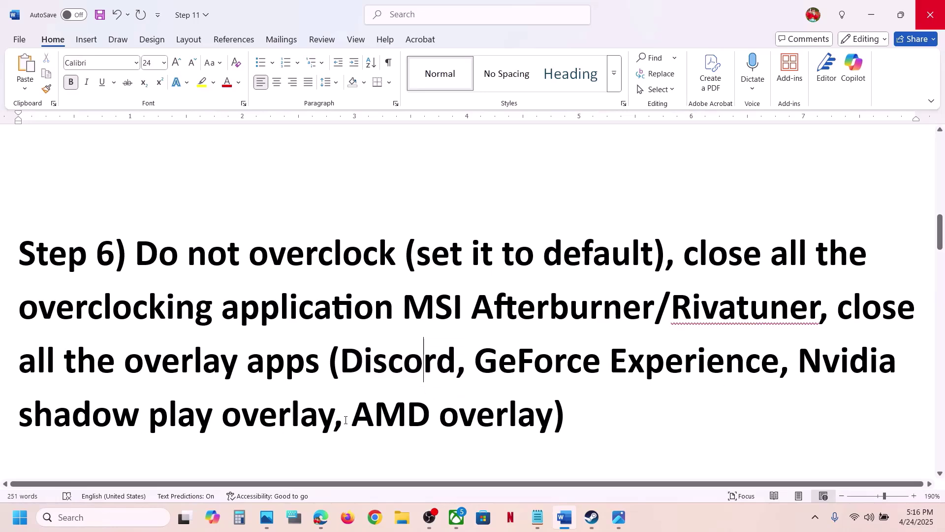
pyautogui.moveTo(46, 359); pyautogui.dragTo(287, 369)
pyautogui.click(287, 369)
pyautogui.scroll(-3, 287, 369)
pyautogui.scroll(-1, 287, 367)
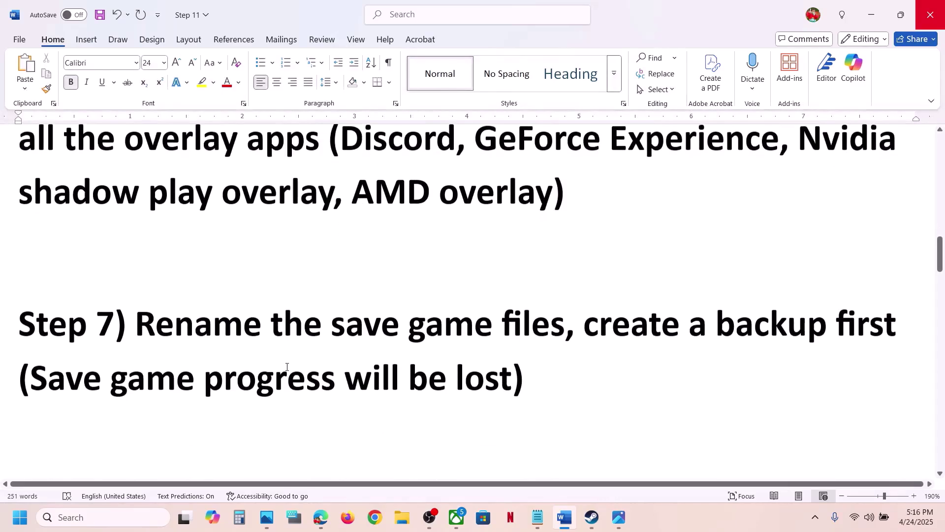
# Highlight 'Rename the save game files' and 'create a backup first', then open File Explorer at This PC
pyautogui.moveTo(156, 322); pyautogui.dragTo(565, 329)
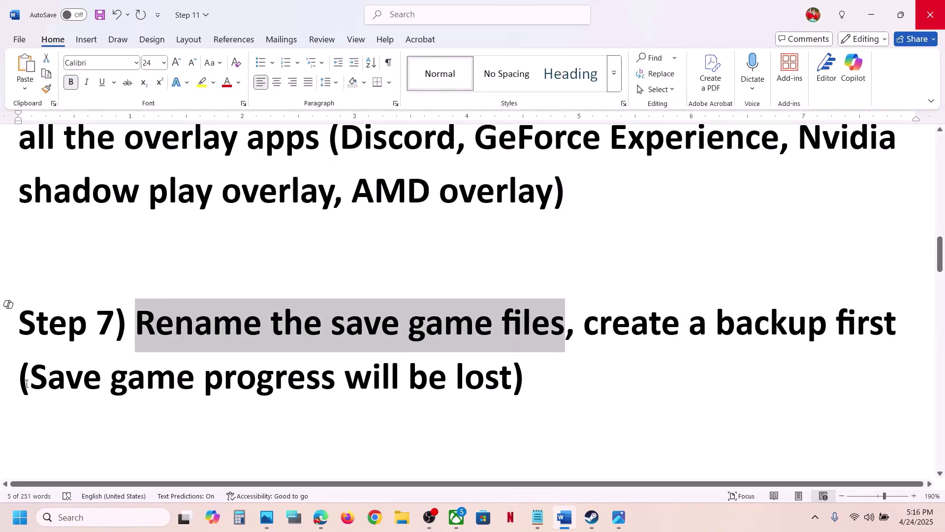
pyautogui.moveTo(26, 384); pyautogui.dragTo(465, 388)
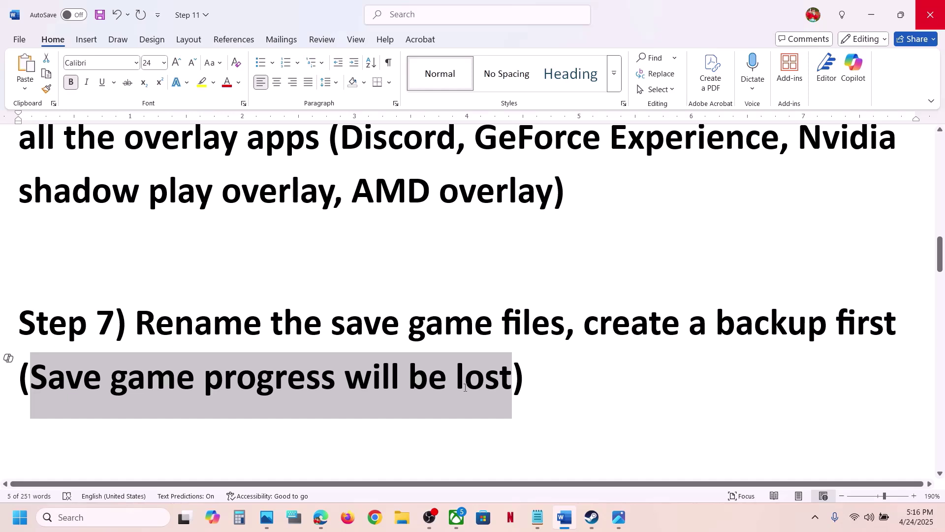
pyautogui.click(547, 311)
pyautogui.moveTo(584, 318); pyautogui.dragTo(901, 325)
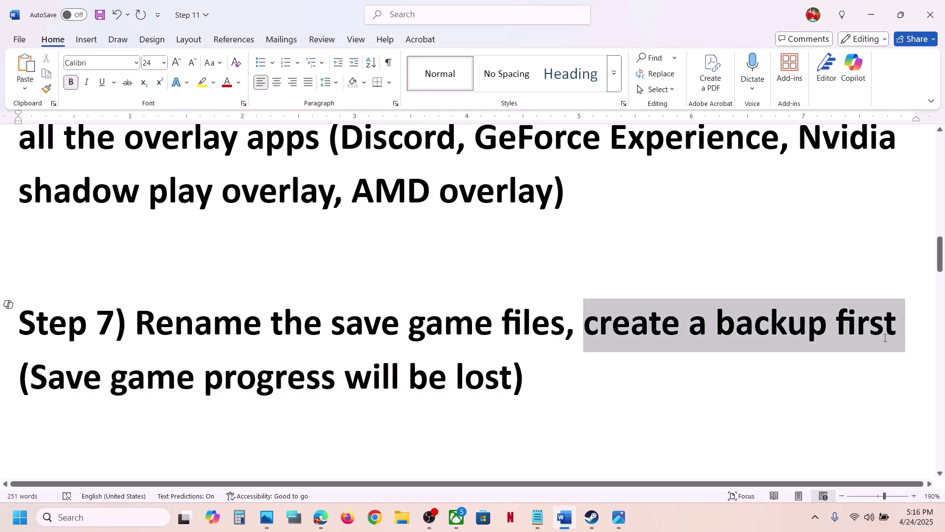
pyautogui.click(401, 521)
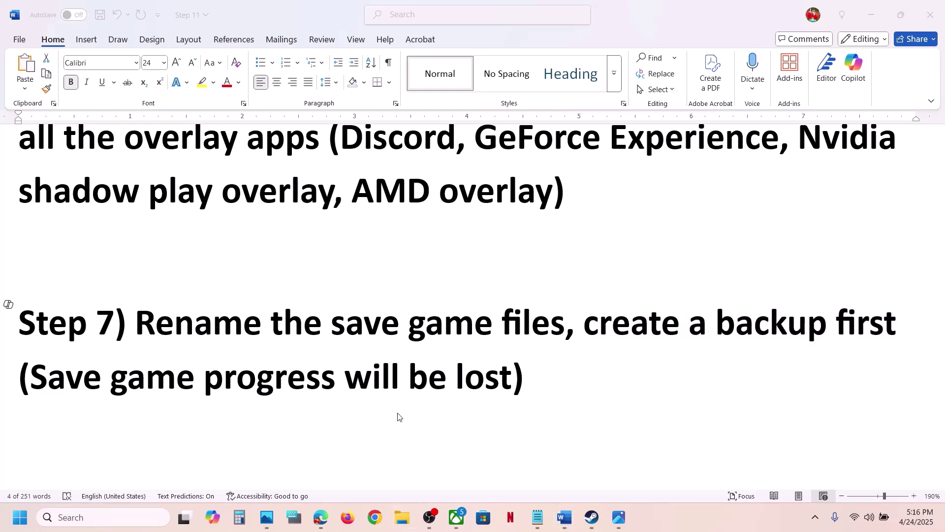
pyautogui.click(69, 294)
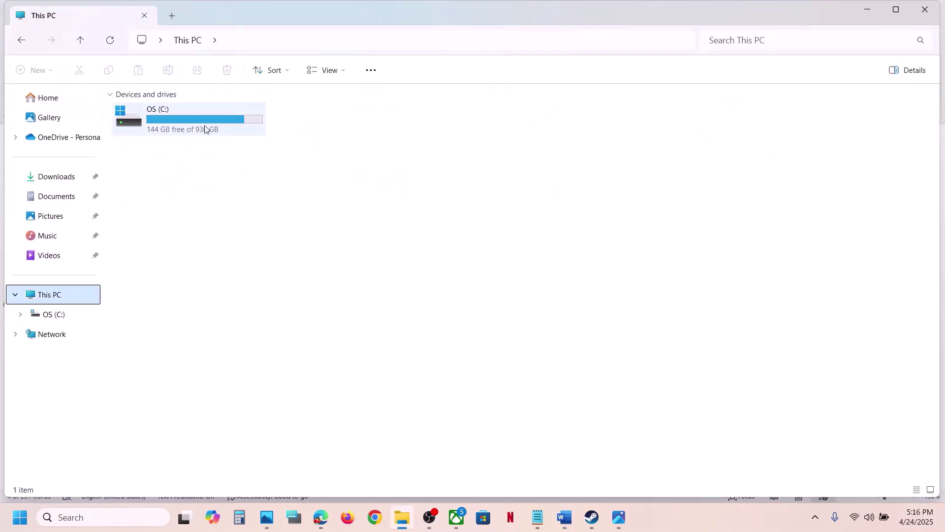
# Open C: > Users > your profile > AppData, confirming hidden items are shown
pyautogui.doubleClick(235, 129)
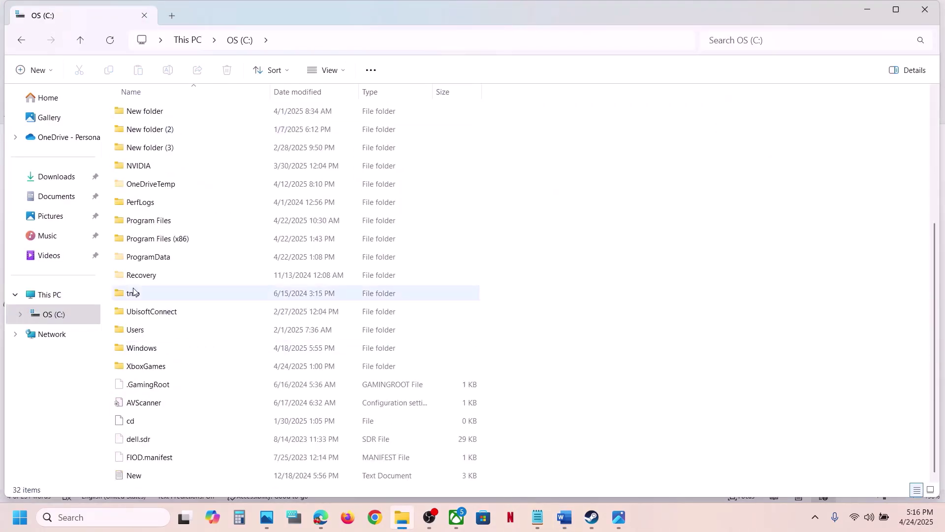
pyautogui.doubleClick(141, 330)
pyautogui.doubleClick(163, 118)
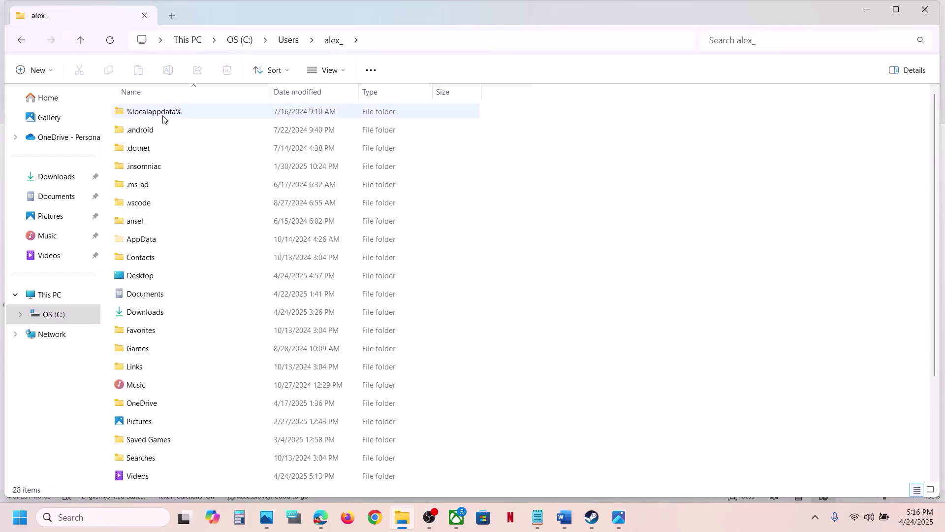
pyautogui.click(140, 239)
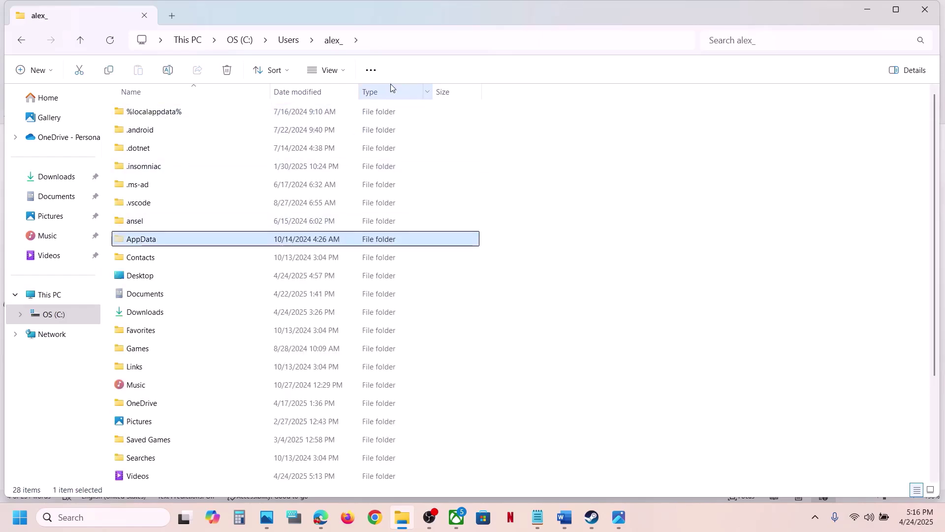
pyautogui.click(345, 70)
pyautogui.moveTo(342, 300)
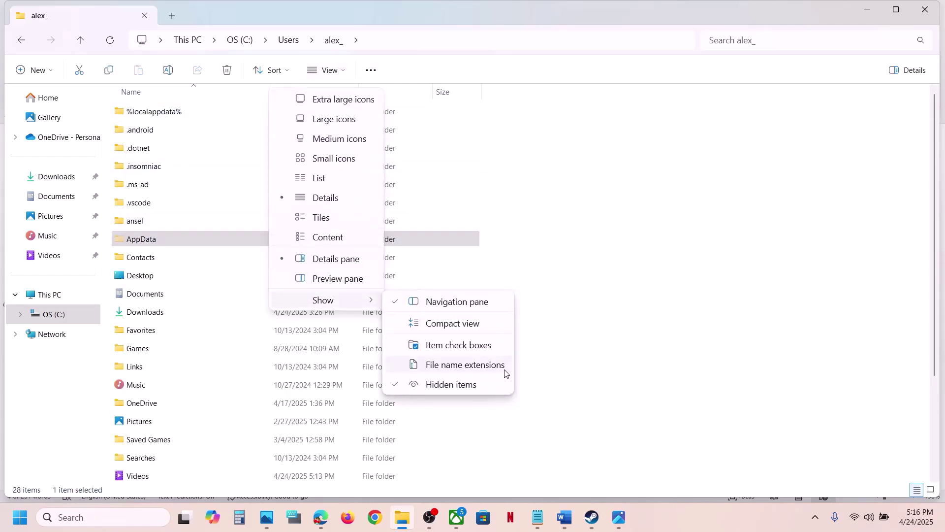
pyautogui.click(167, 238)
pyautogui.doubleClick(167, 236)
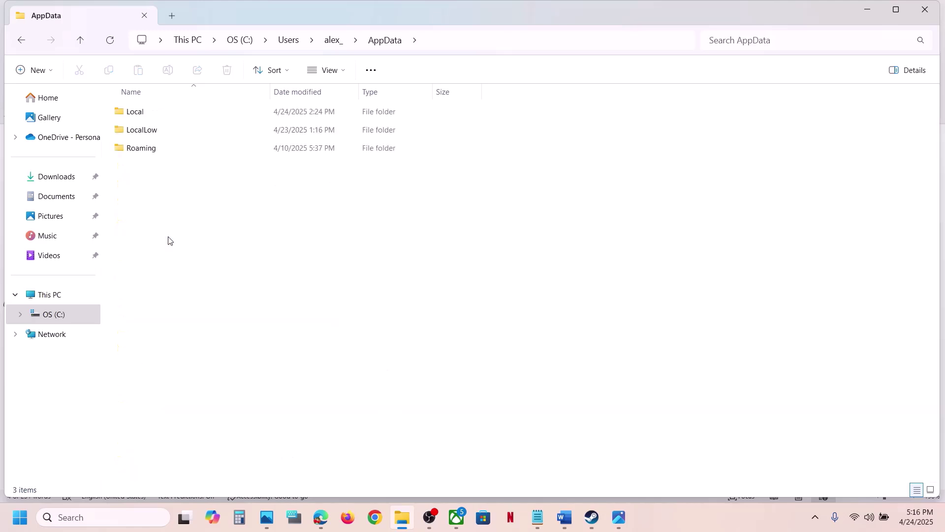
# Open the Local folder and copy the Sandfall save folder
pyautogui.doubleClick(166, 108)
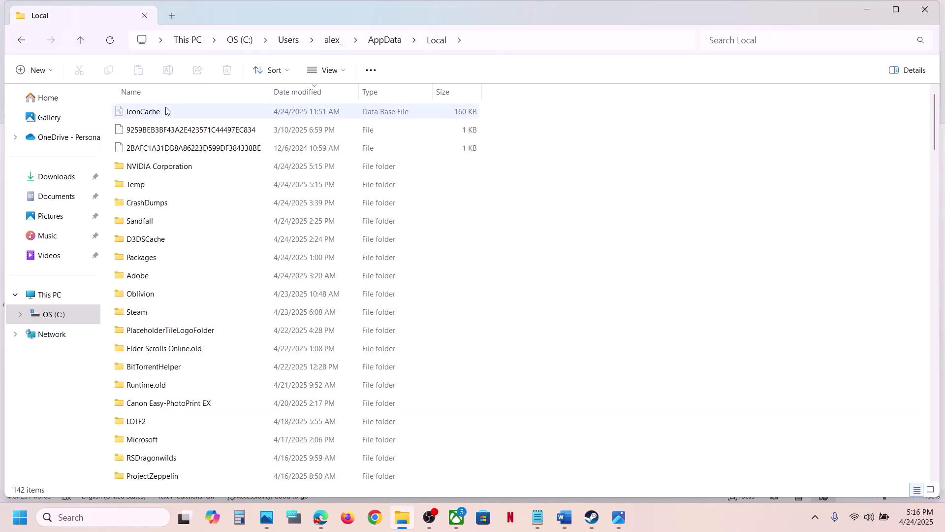
pyautogui.click(154, 223)
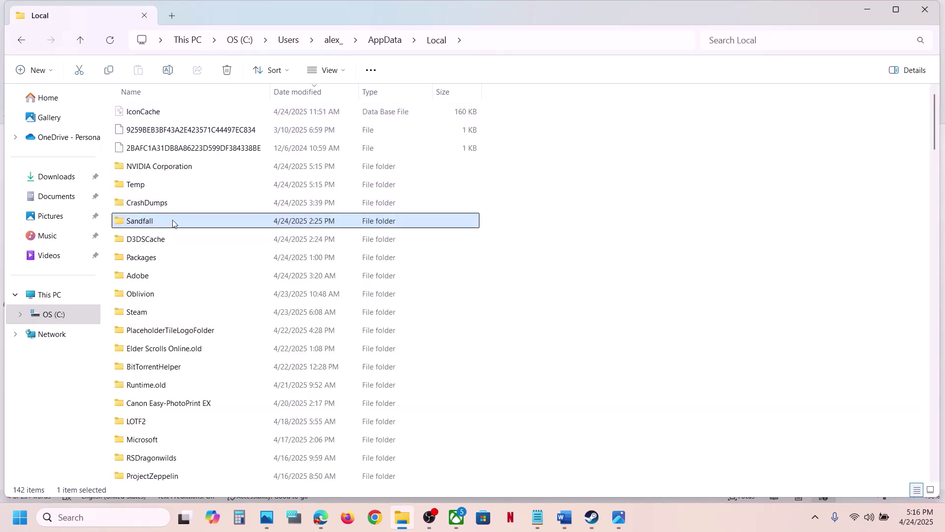
pyautogui.rightClick(172, 224)
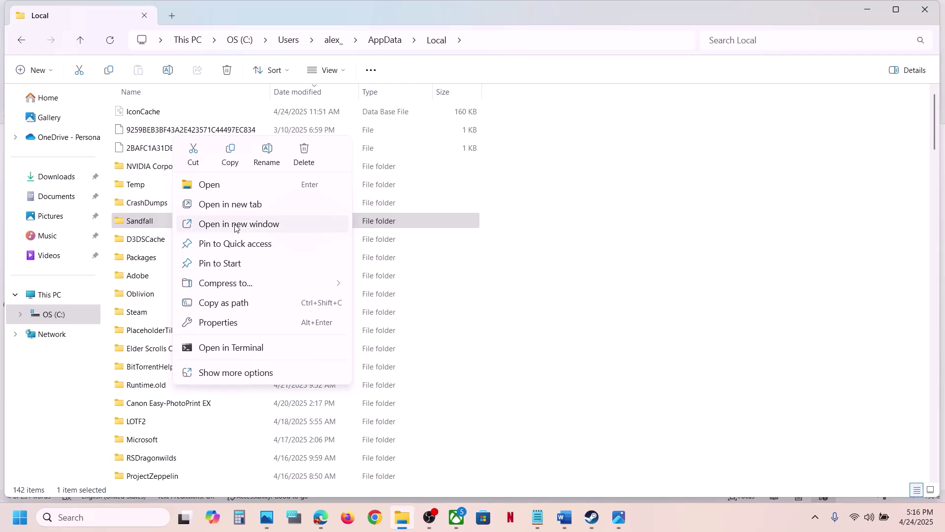
pyautogui.click(236, 164)
# Paste the Sandfall backup onto the desktop and place it below Oblivion Remastered
pyautogui.press('super+d')
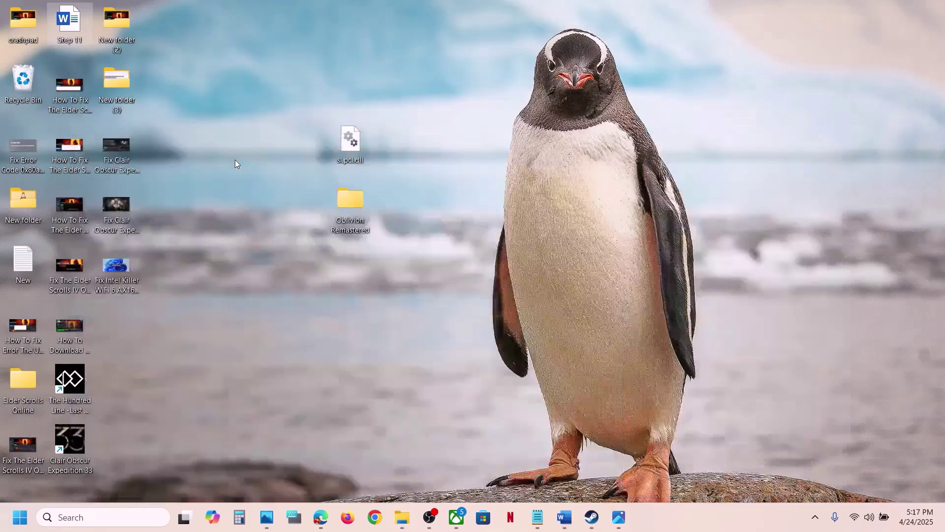
pyautogui.hotkey('ctrl', 'v')
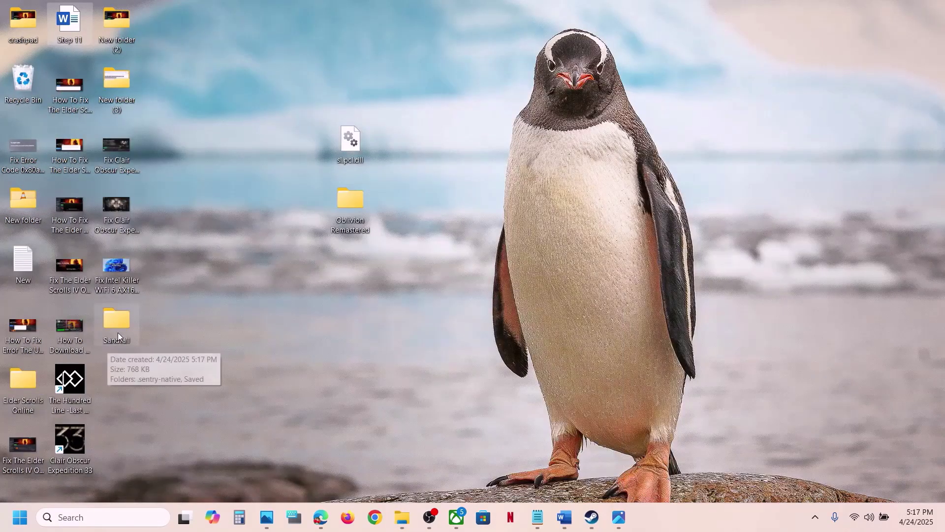
pyautogui.moveTo(118, 332); pyautogui.dragTo(359, 281)
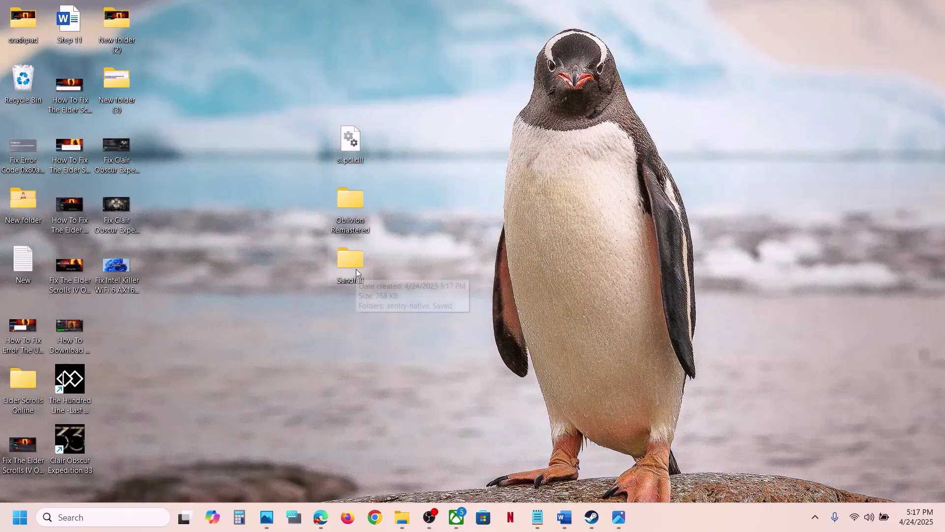
# Rename the original Sandfall folder in AppData\Local to Sandfall.old
pyautogui.click(404, 521)
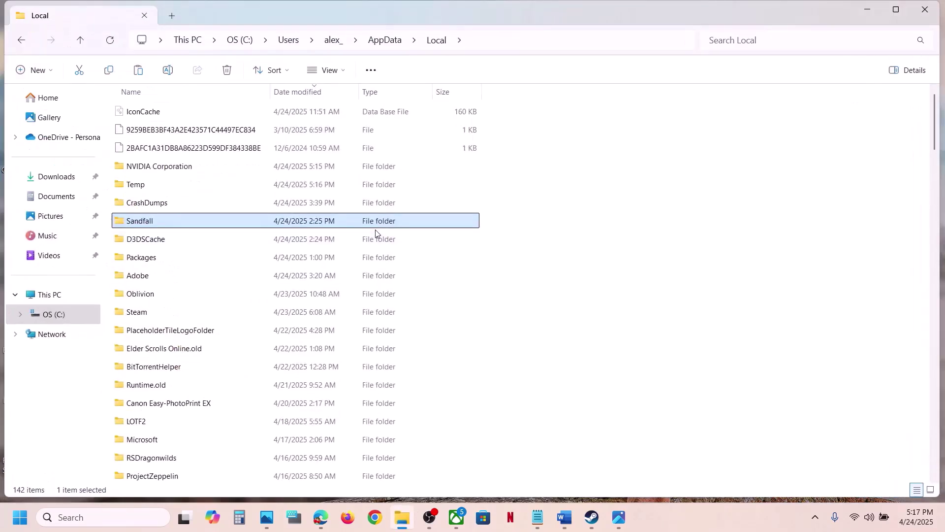
pyautogui.rightClick(205, 249)
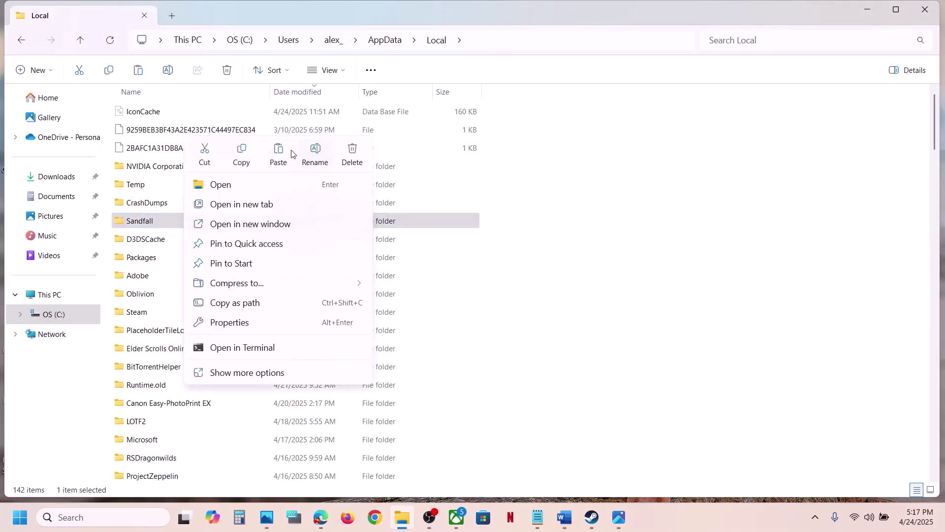
pyautogui.click(316, 154)
pyautogui.click(165, 218)
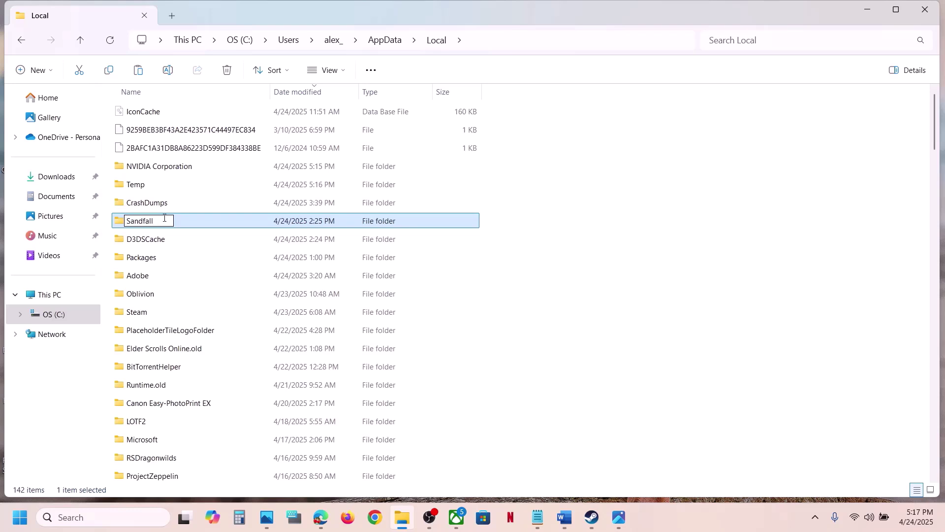
pyautogui.write('.old')
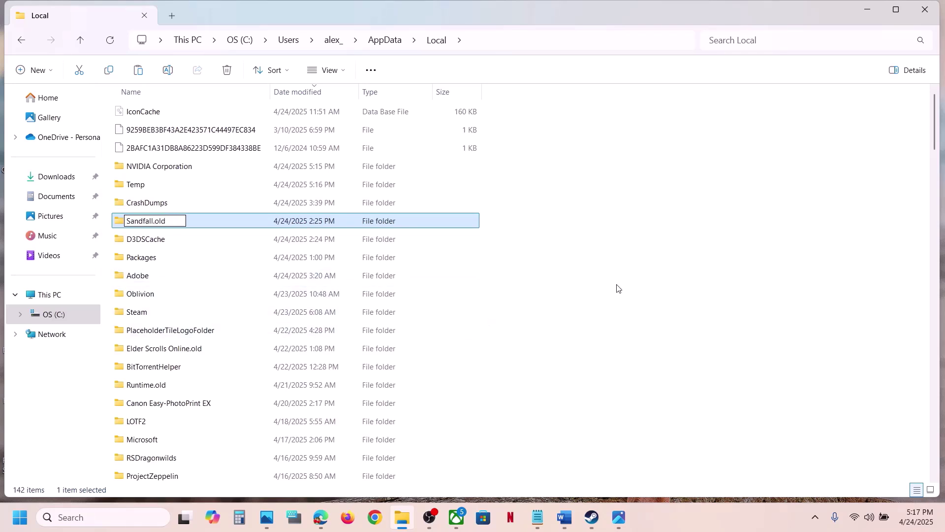